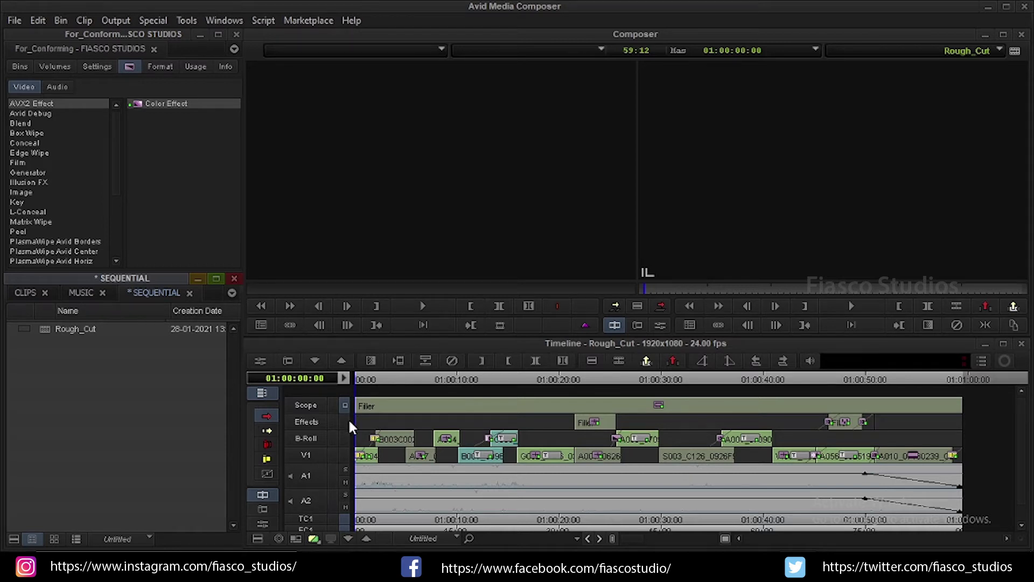
- After reviewing Rough_Cut, duplicate it in the SEQUENTIAL bin as For_Conforming and load the copy
drag(362, 382, 341, 406)
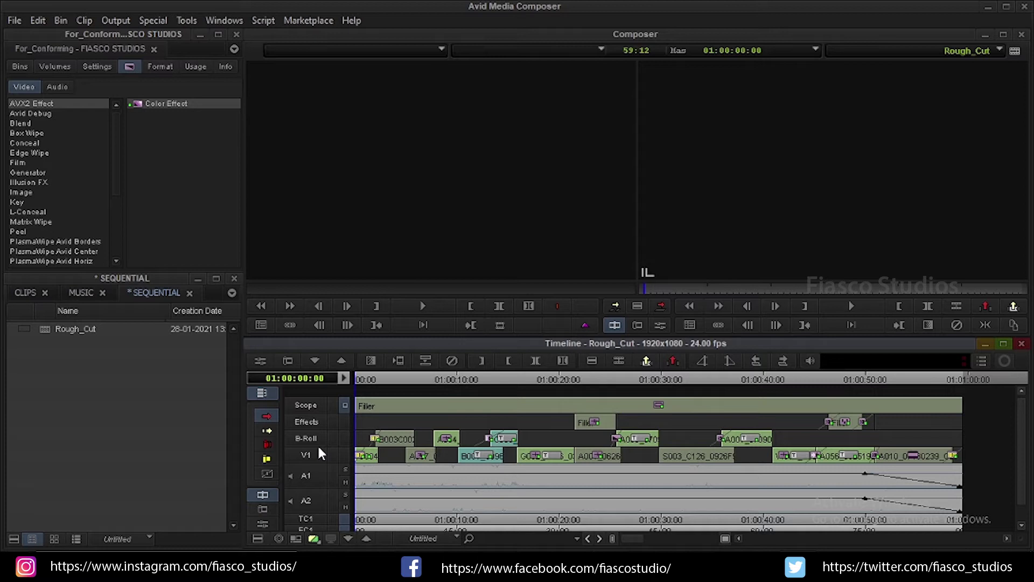
click(54, 394)
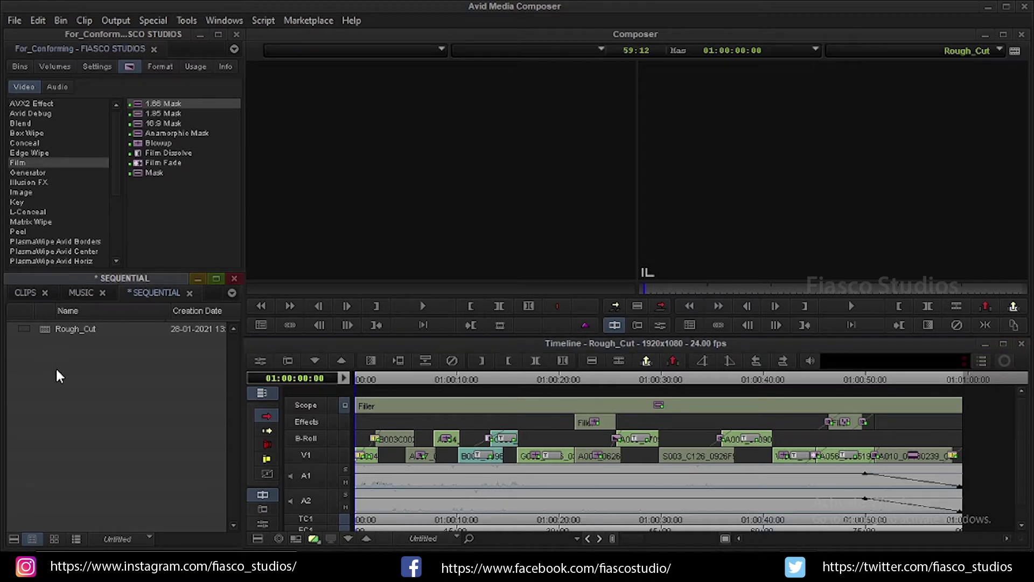
click(45, 333)
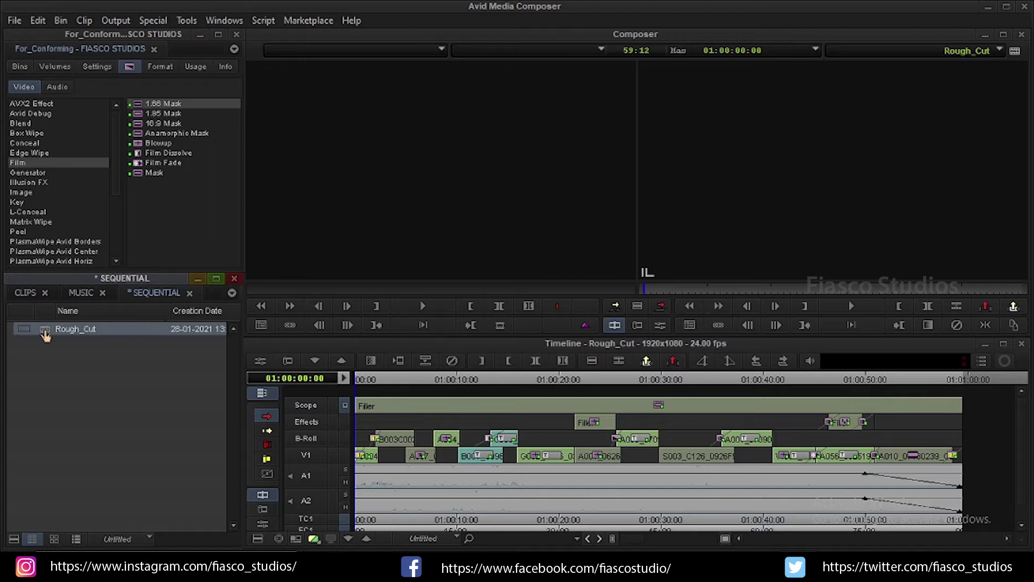
right_click(45, 331)
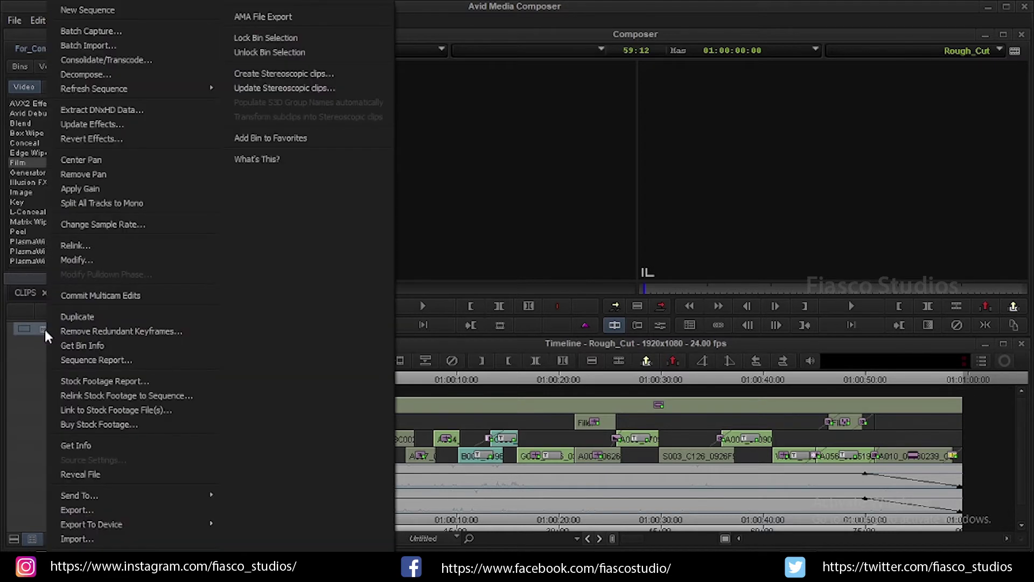
click(76, 317)
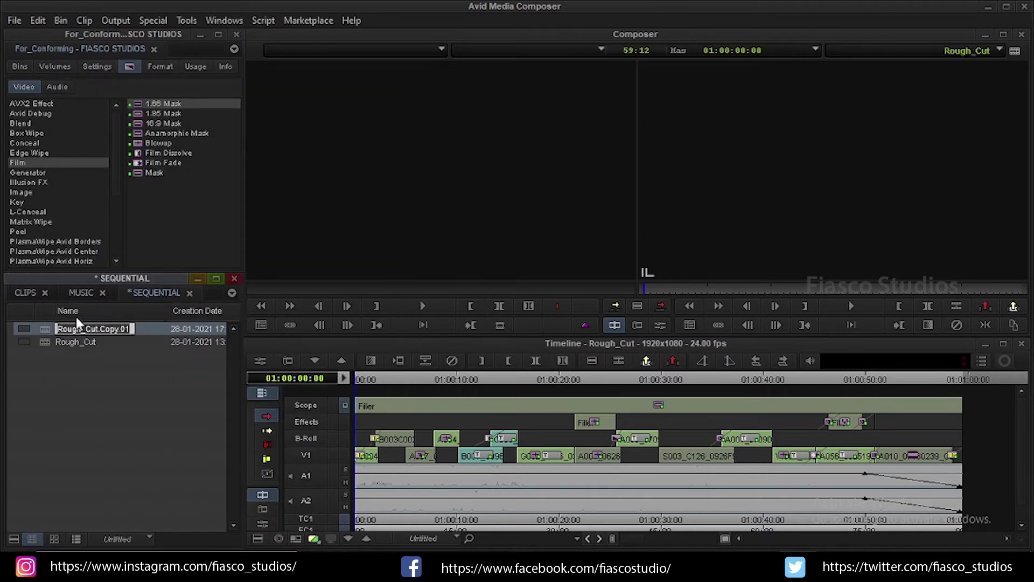
text(For_Conforming)
key(Return)
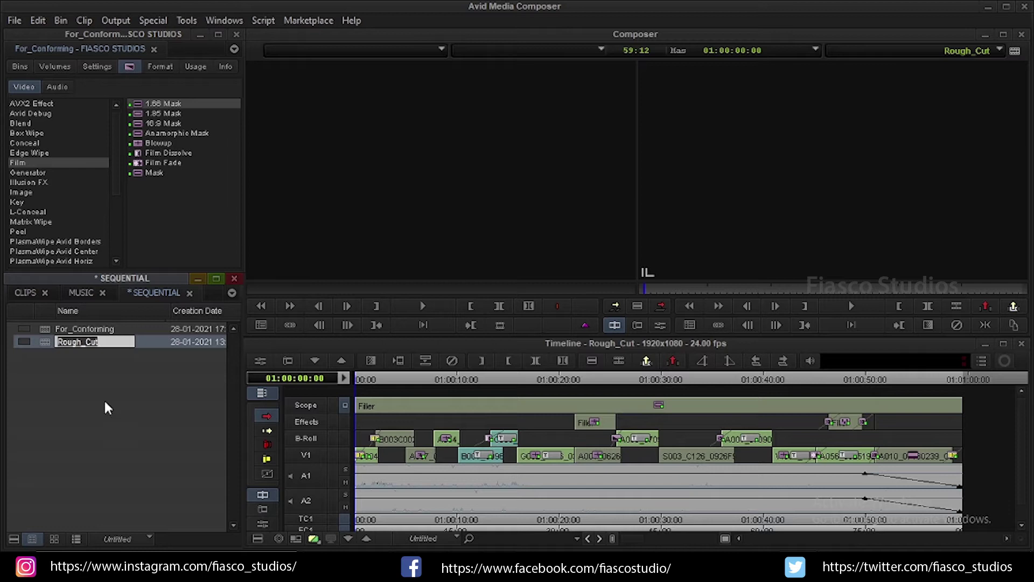
double_click(86, 329)
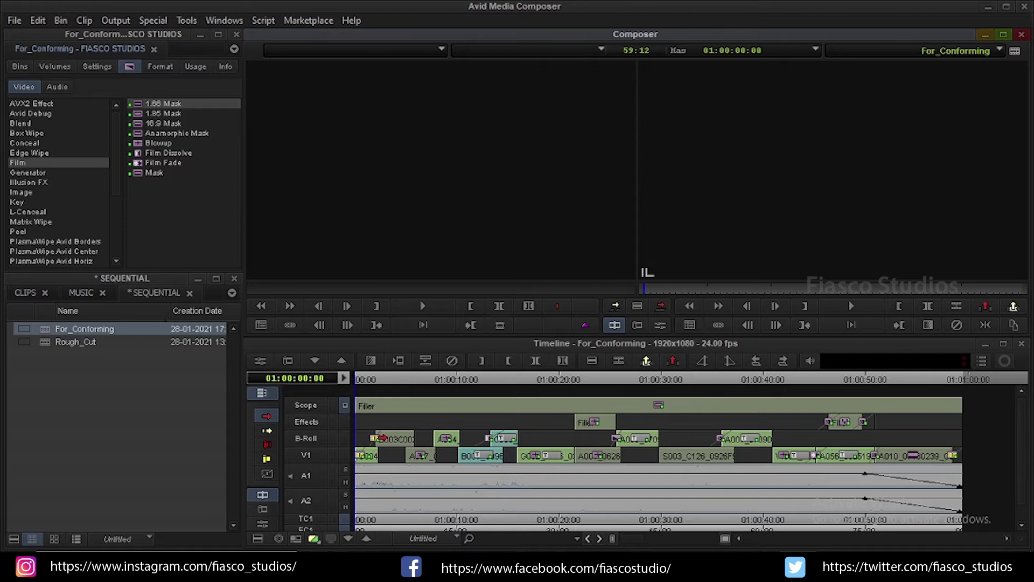
- Select the B-Roll segments, drag them down onto V1, and park at the sequence start
click(383, 438)
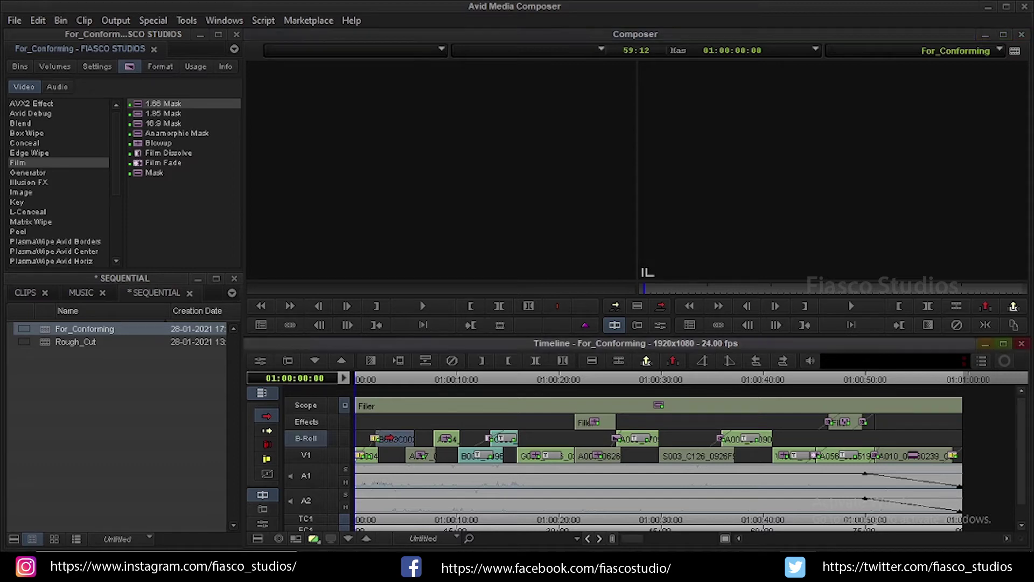
click(524, 437)
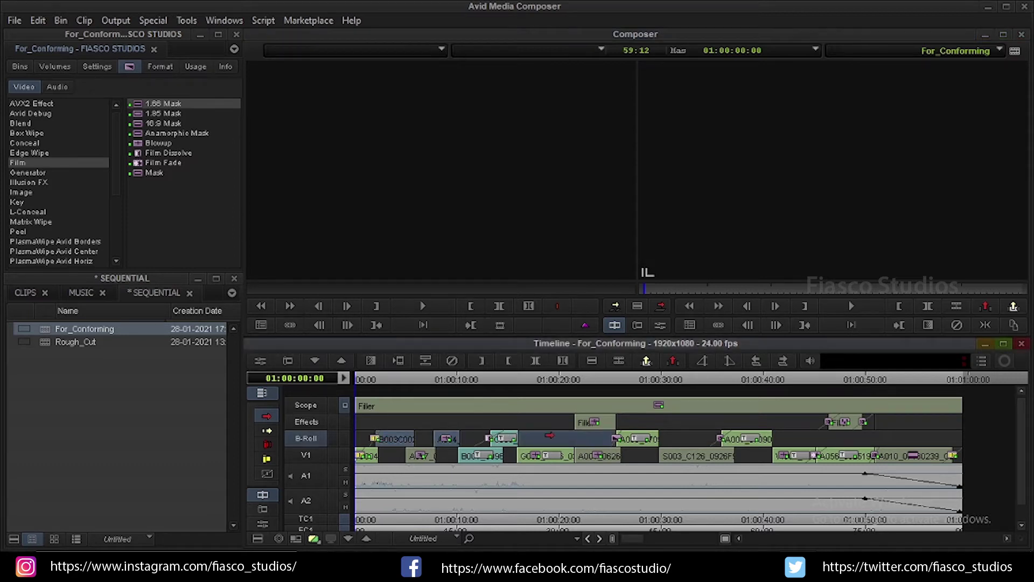
shift+click(547, 439)
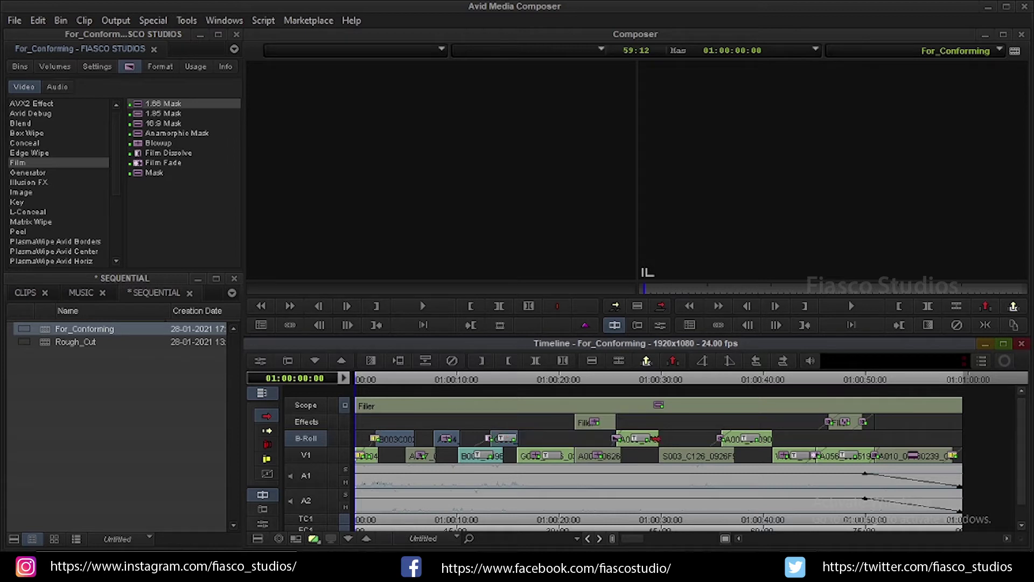
shift+click(649, 439)
shift+click(743, 439)
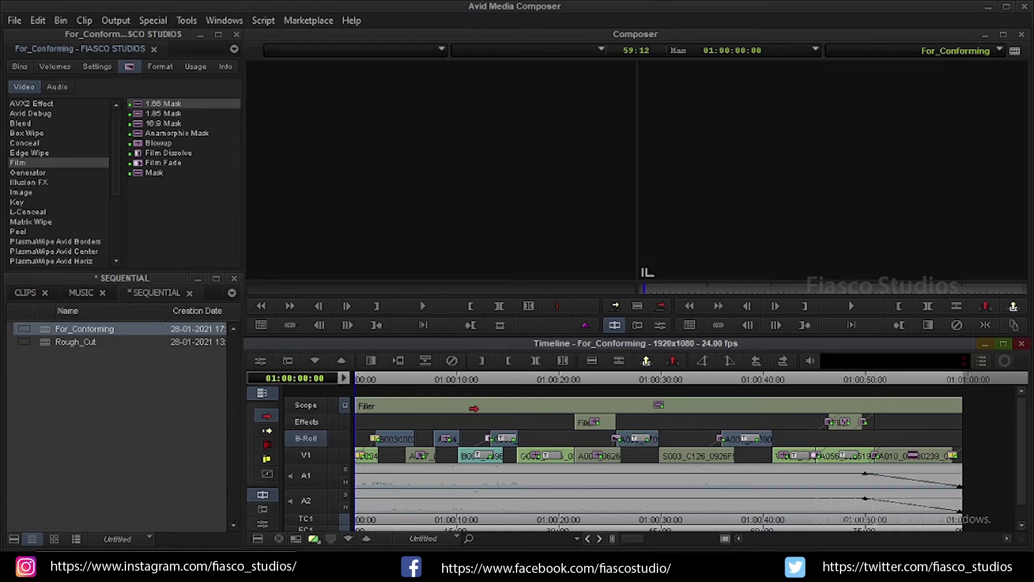
click(374, 380)
drag(389, 443, 391, 455)
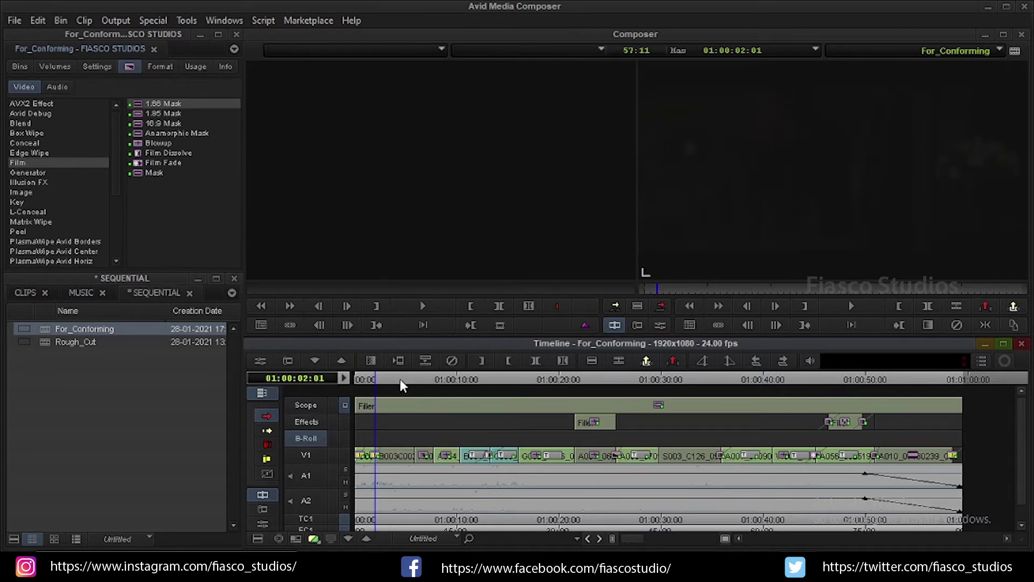
drag(399, 379, 363, 378)
- Add a V5 track, apply Generator > Timecode Burn-In to it, and play back to check
key(ctrl+y)
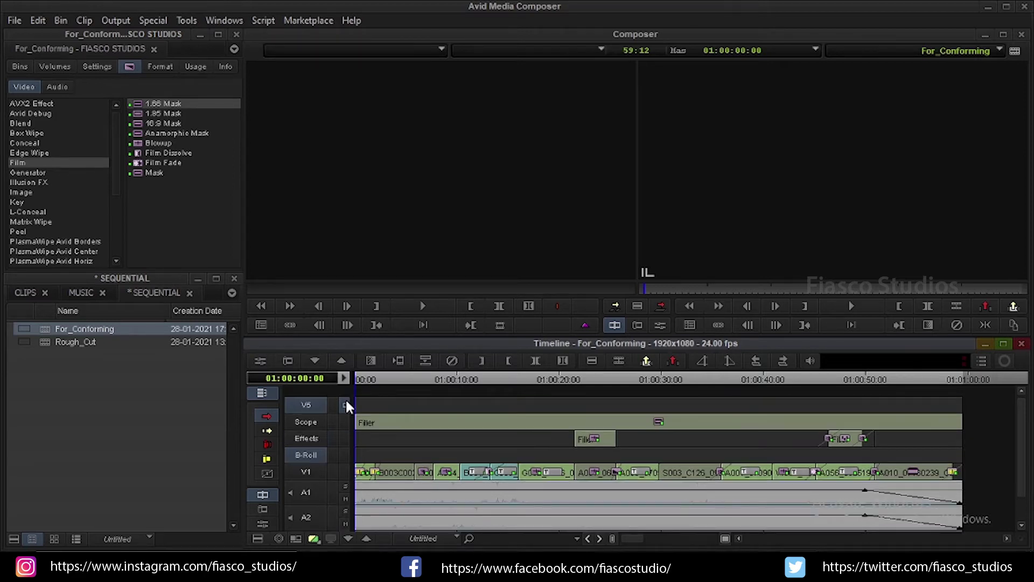
click(24, 173)
click(172, 123)
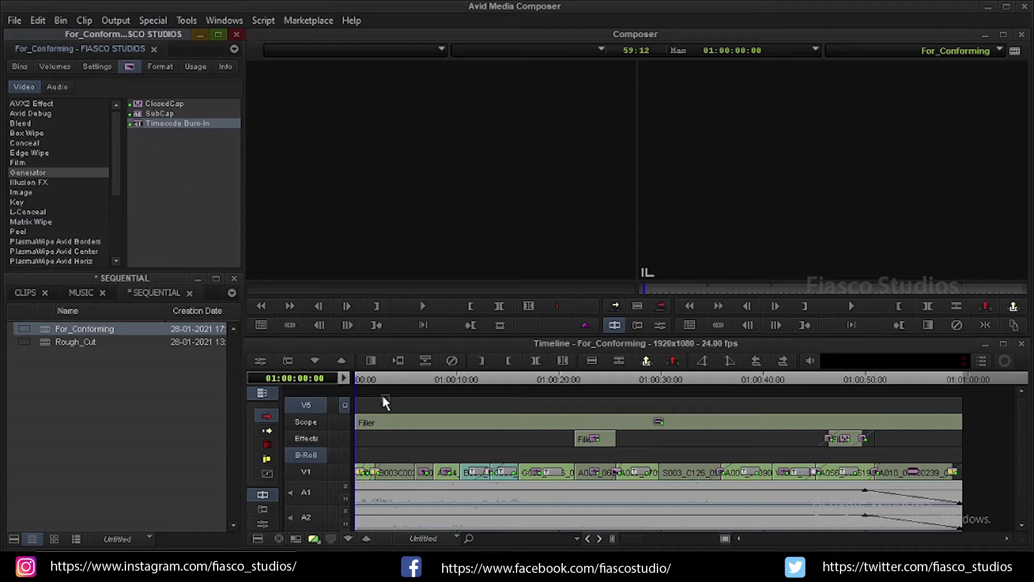
drag(384, 401, 382, 402)
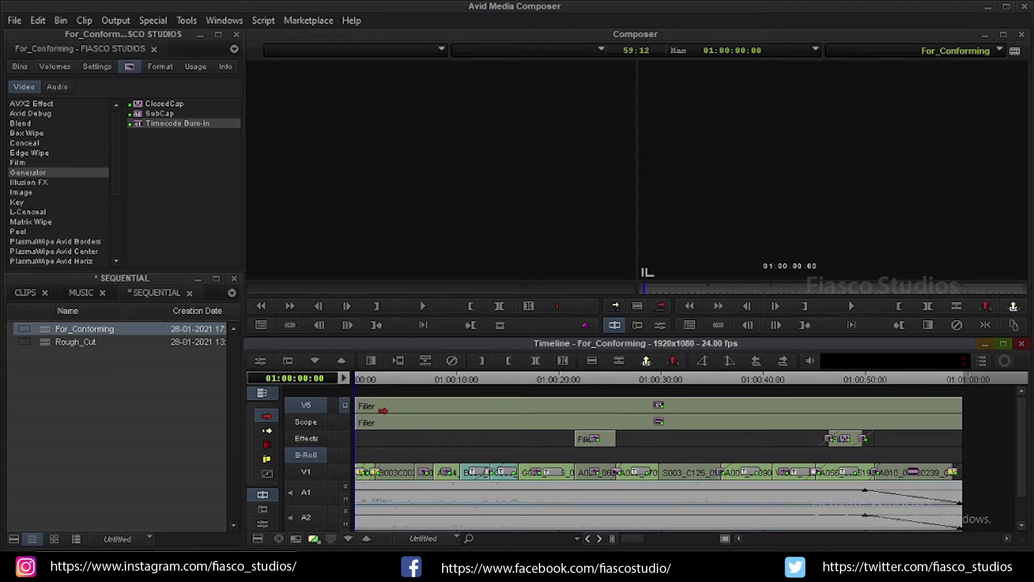
key(space)
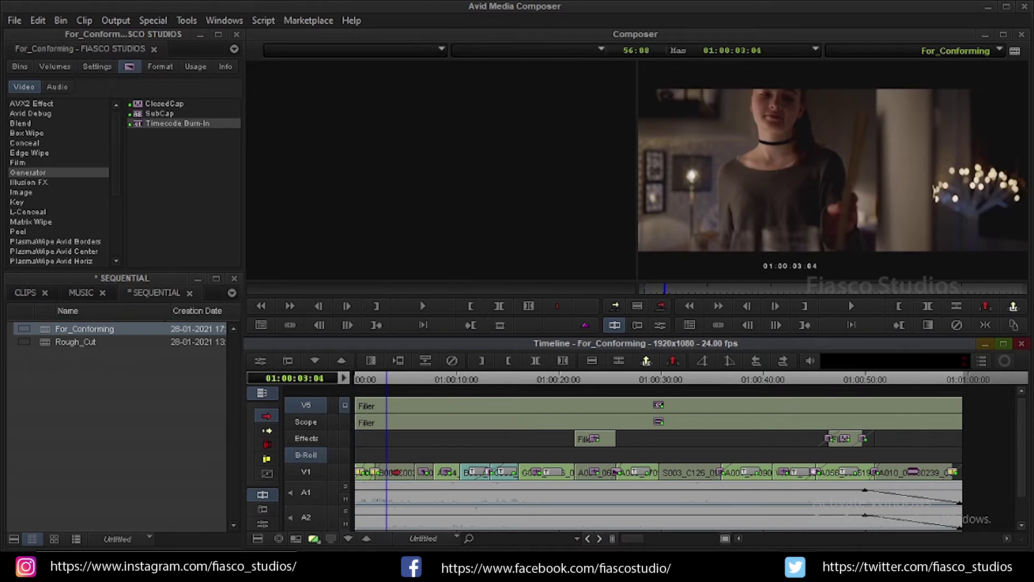
click(396, 405)
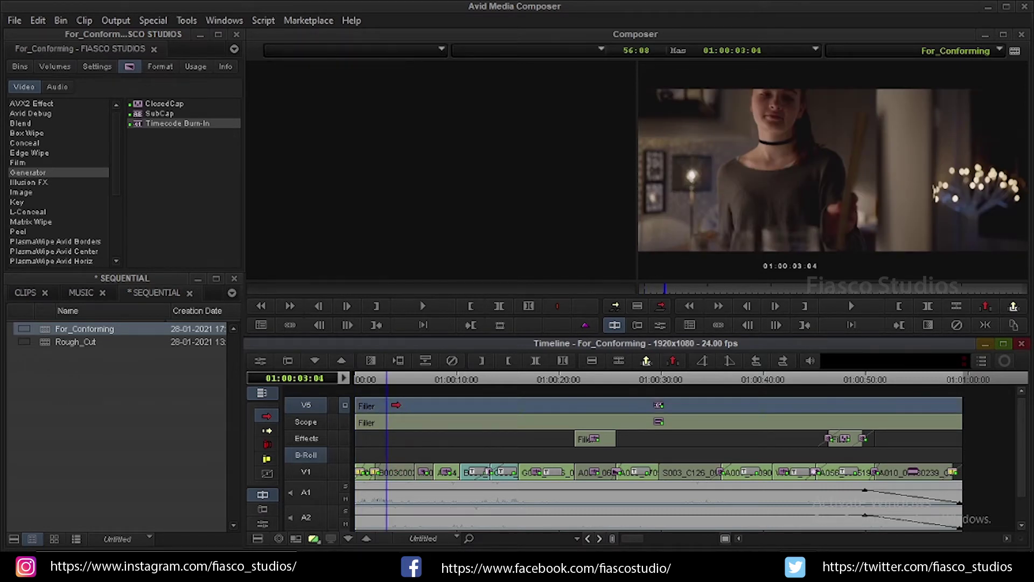
- Set the burn-in's Display 1 to show Source Timecode read from track V1
click(269, 360)
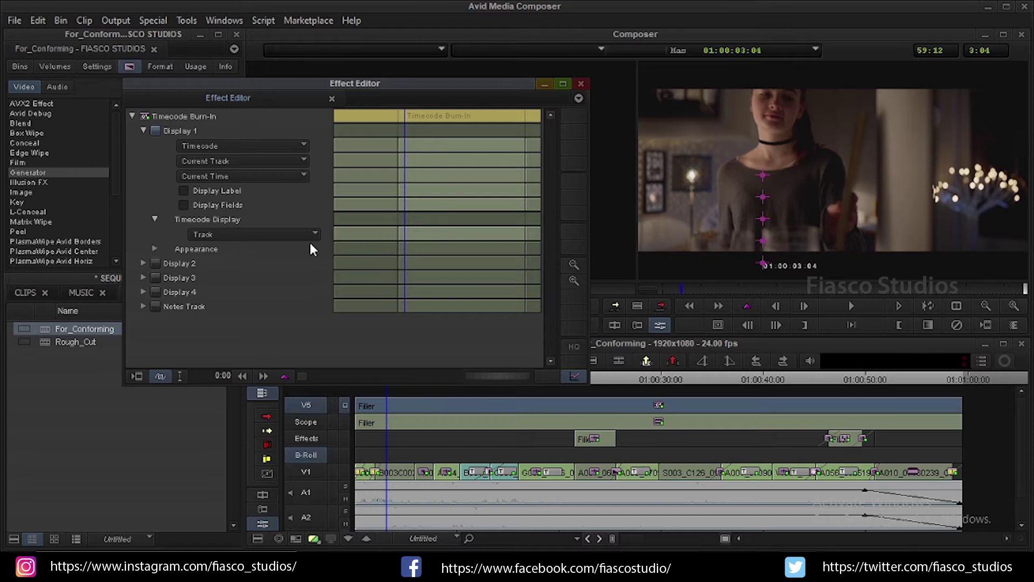
drag(394, 85, 333, 85)
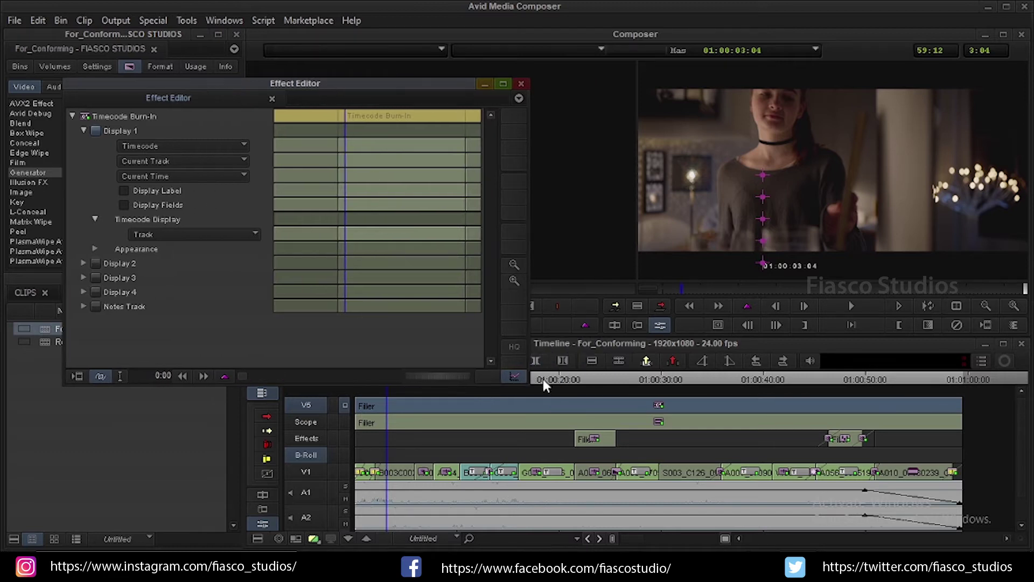
click(167, 147)
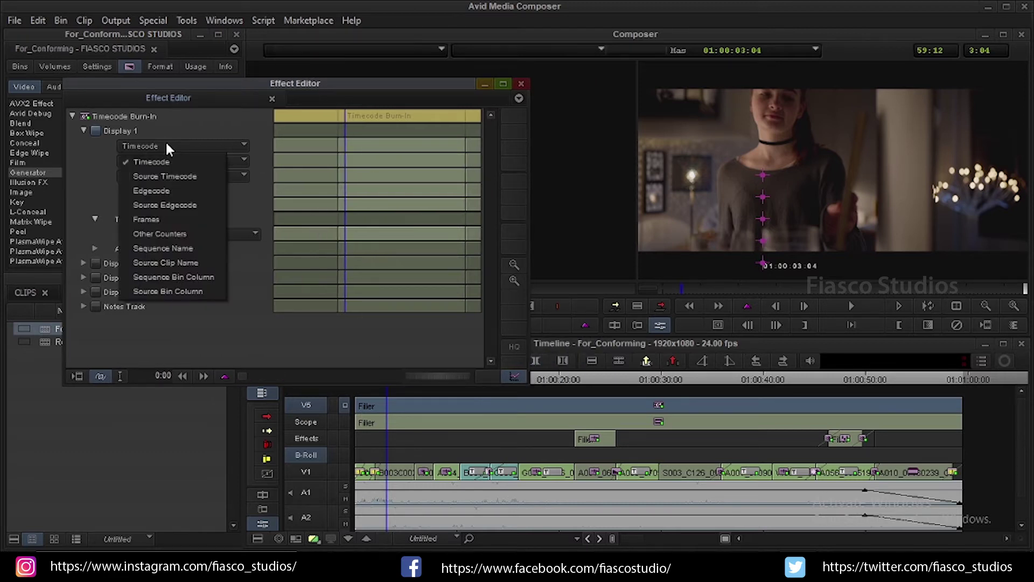
click(170, 176)
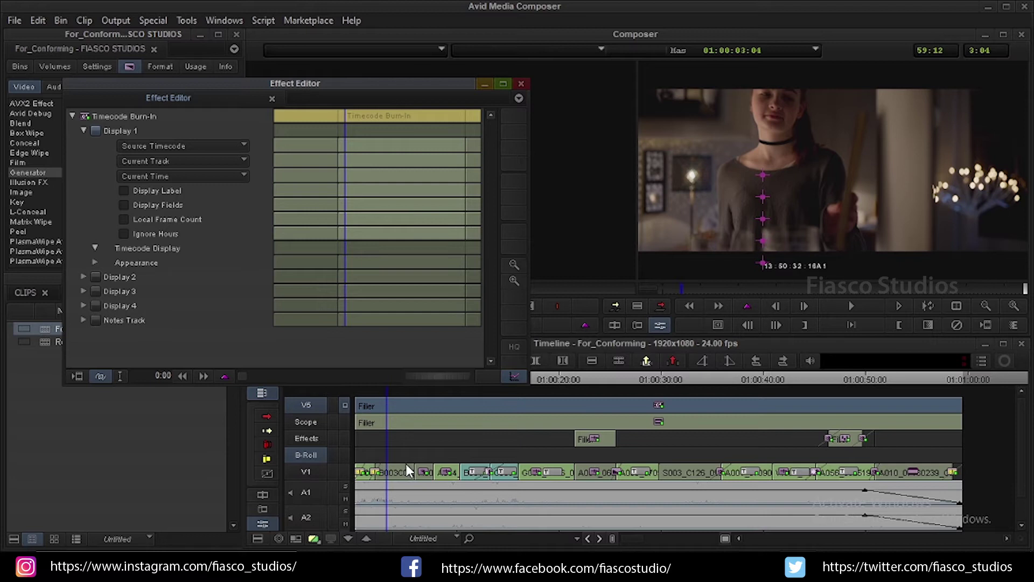
click(163, 161)
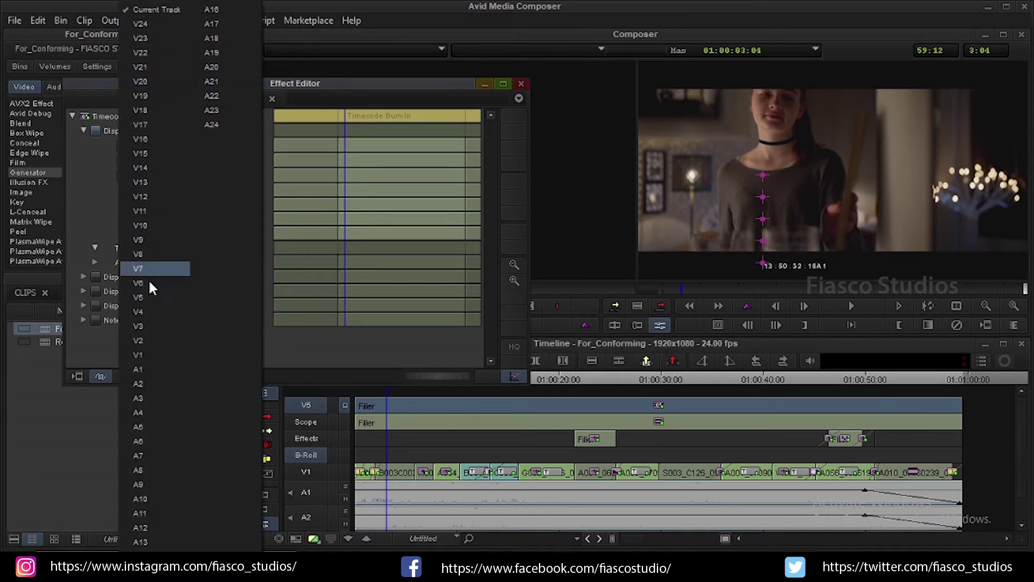
click(138, 356)
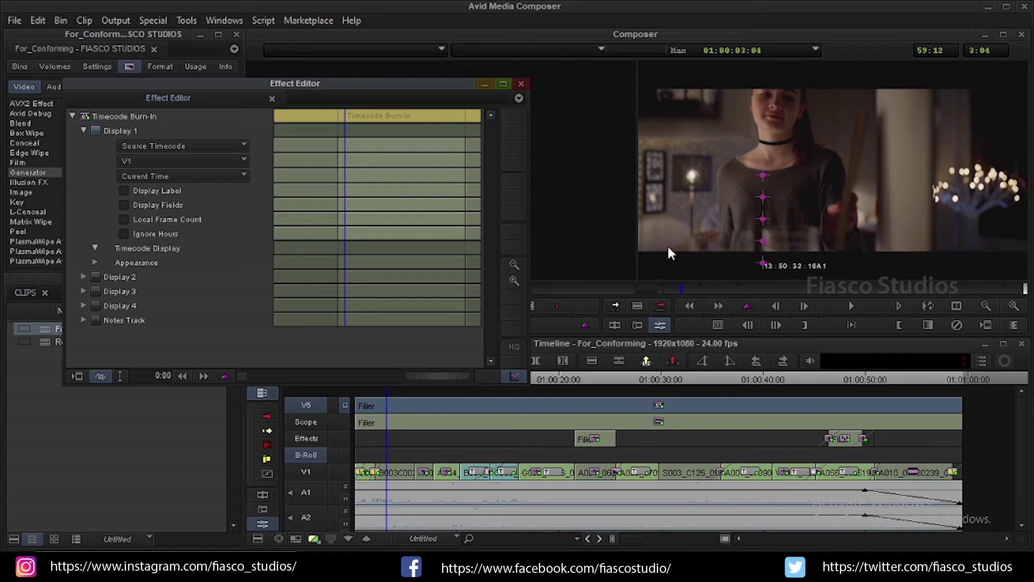
- Give Display 1 font size 48 and move it to the lower left (X -489, Y 410)
click(96, 262)
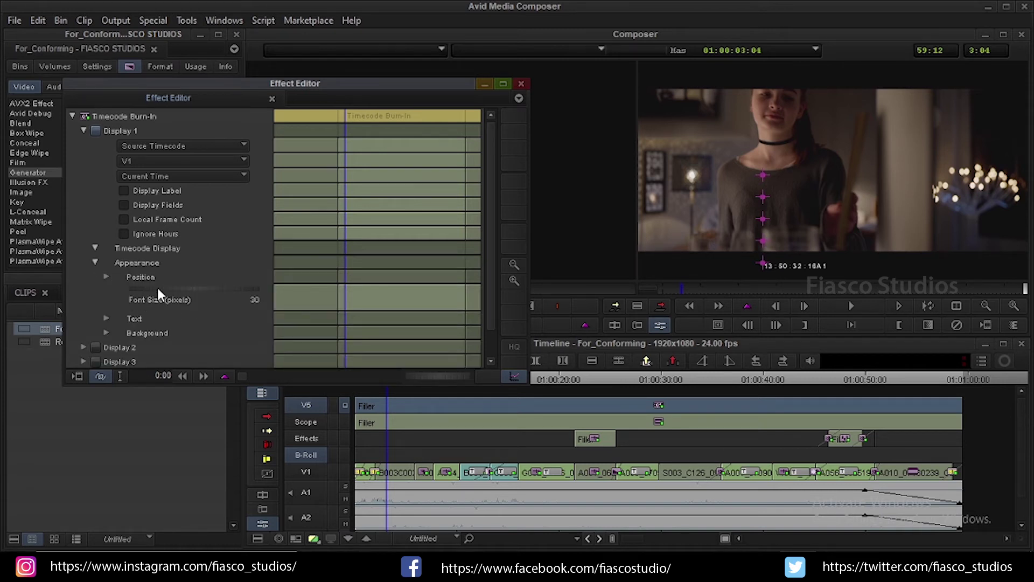
mouse_move(157, 288)
mouse_down()
mouse_move(215, 304)
mouse_move(193, 287)
mouse_up()
click(106, 276)
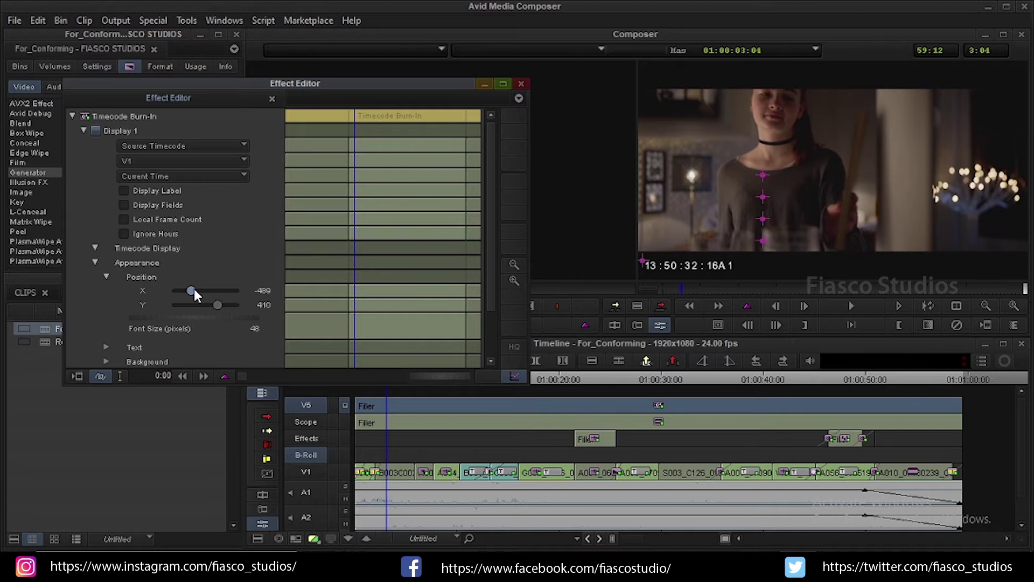
- Set the burn-in's Display 2 to show the Source Clip Name
click(83, 131)
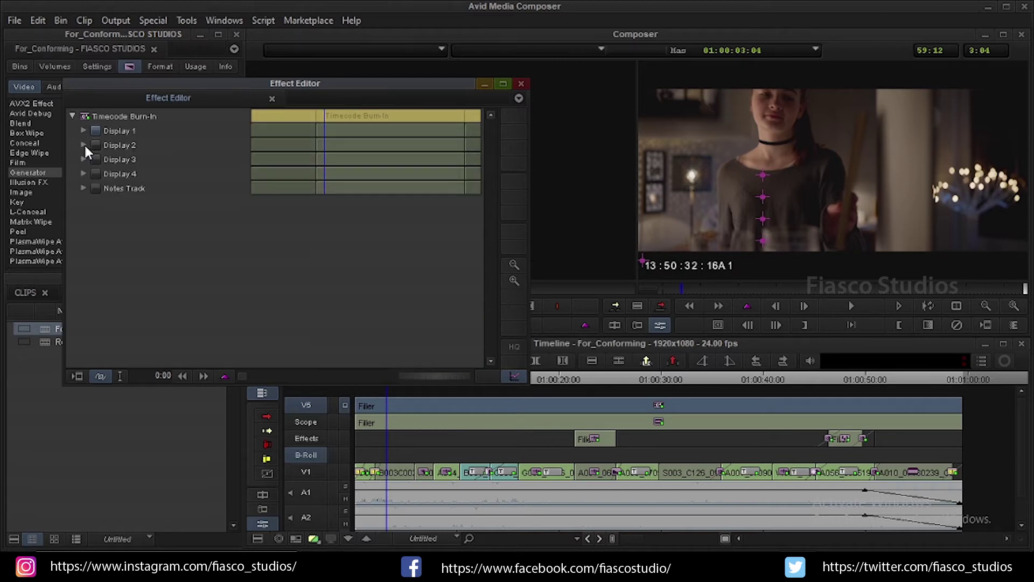
click(84, 144)
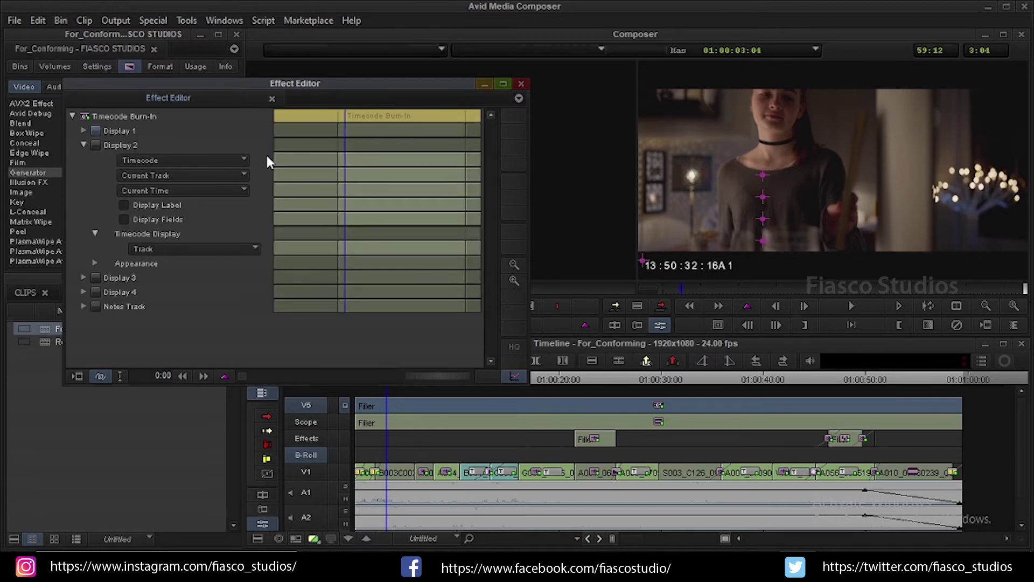
click(226, 159)
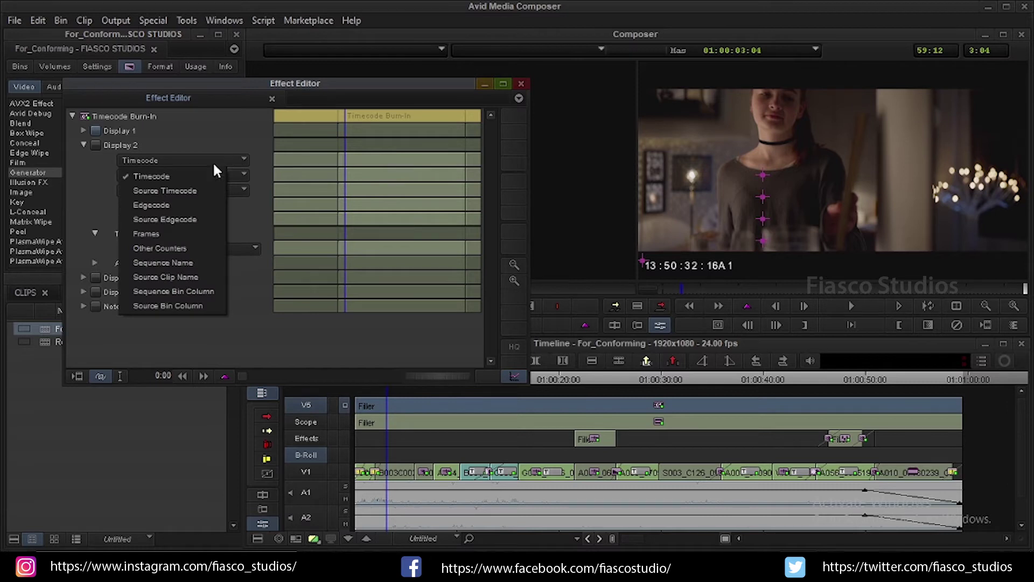
click(196, 278)
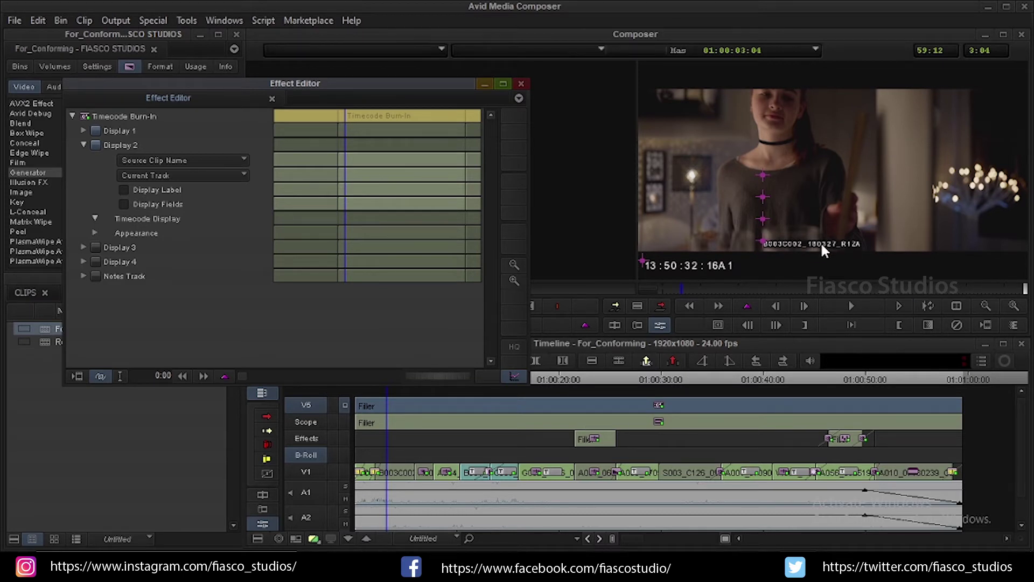
- Position Display 2 at Y 407, X 80 in the lower right, then close the Effect Editor
click(82, 246)
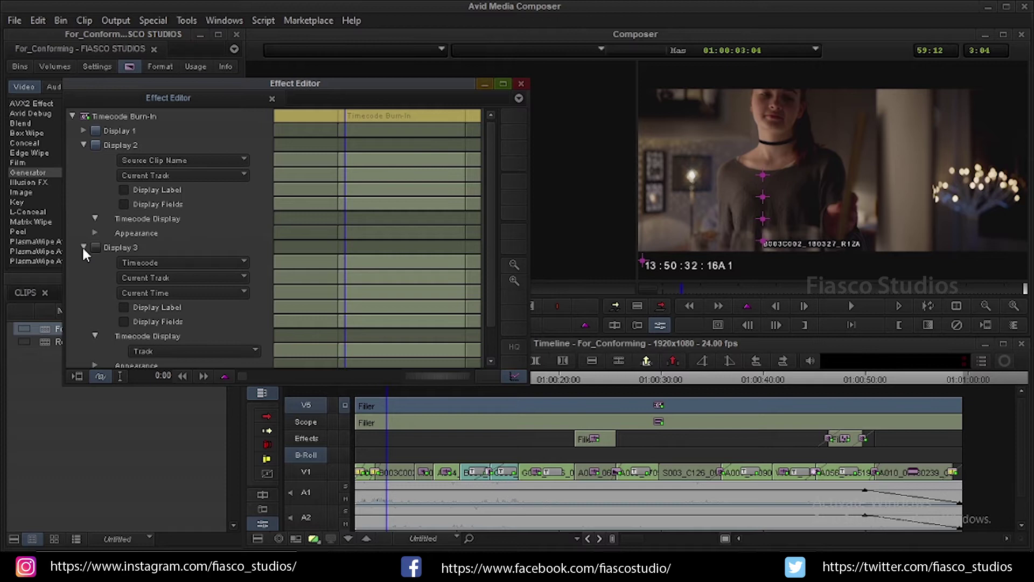
click(82, 246)
click(102, 233)
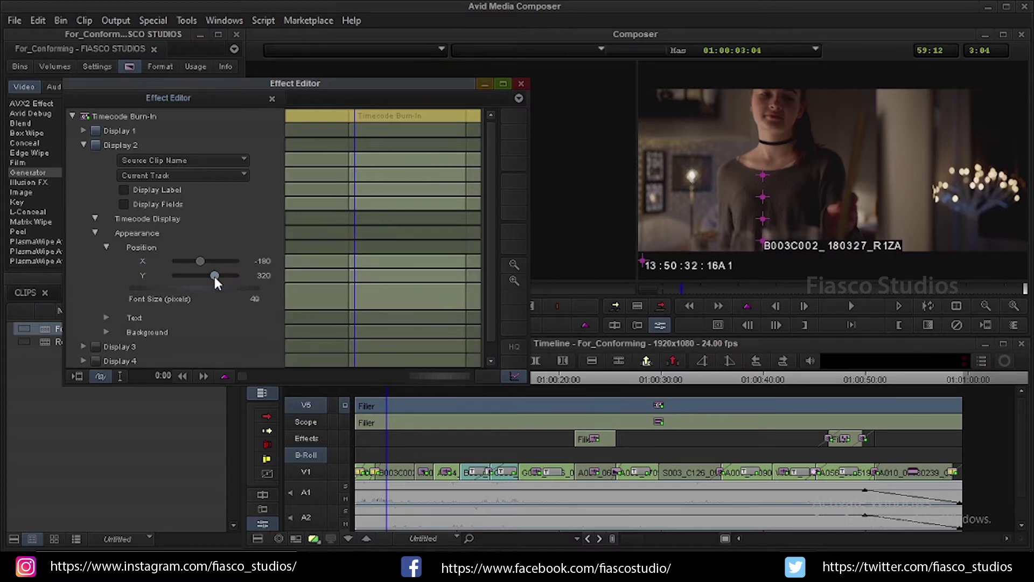
drag(213, 276, 215, 275)
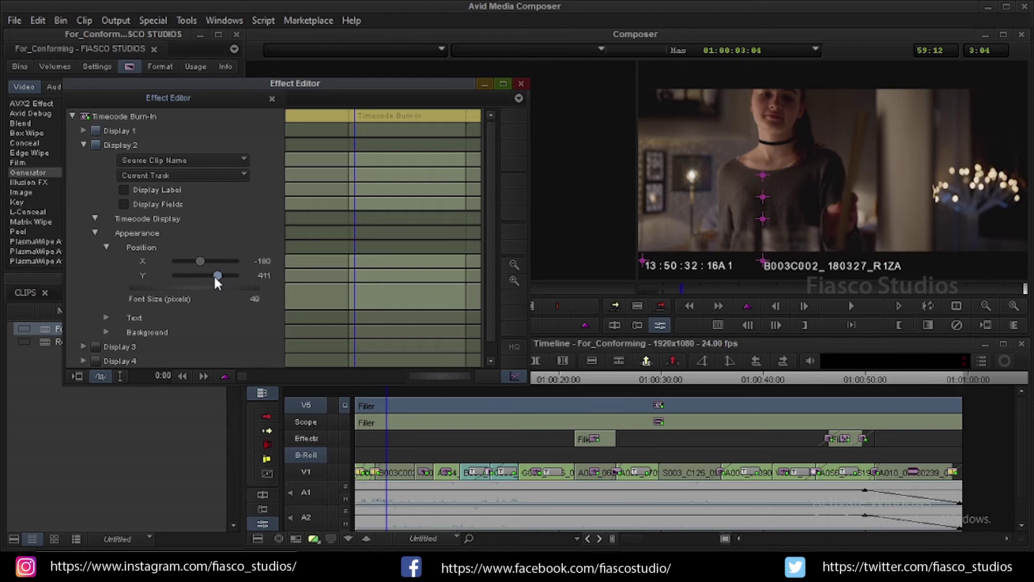
click(199, 259)
key(Right)
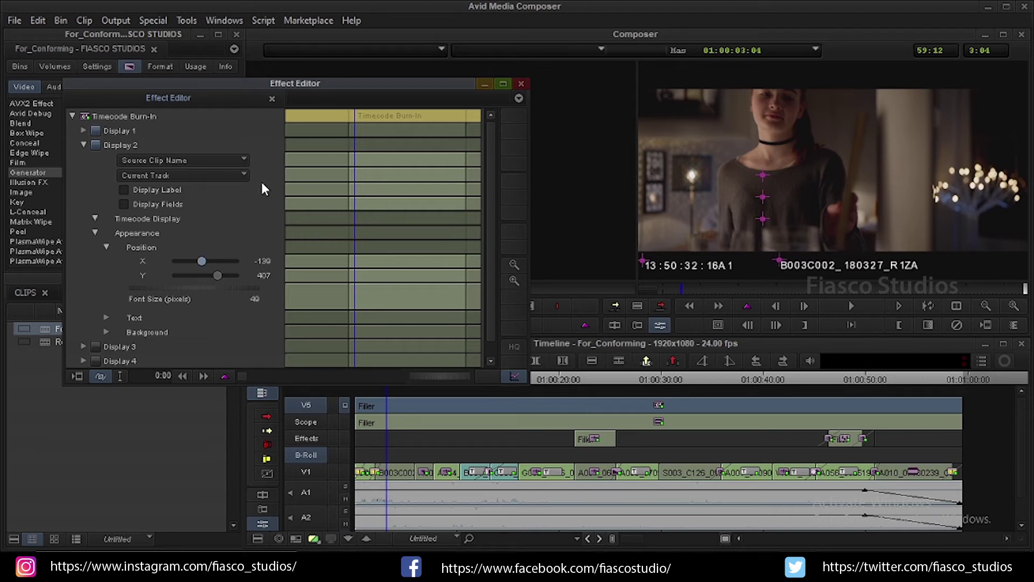
key(Right)
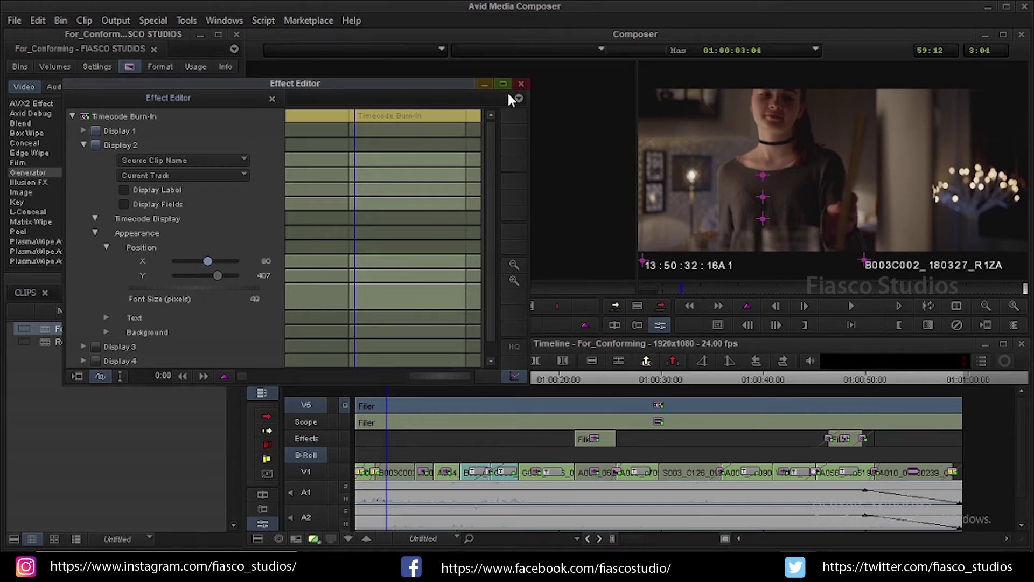
click(520, 84)
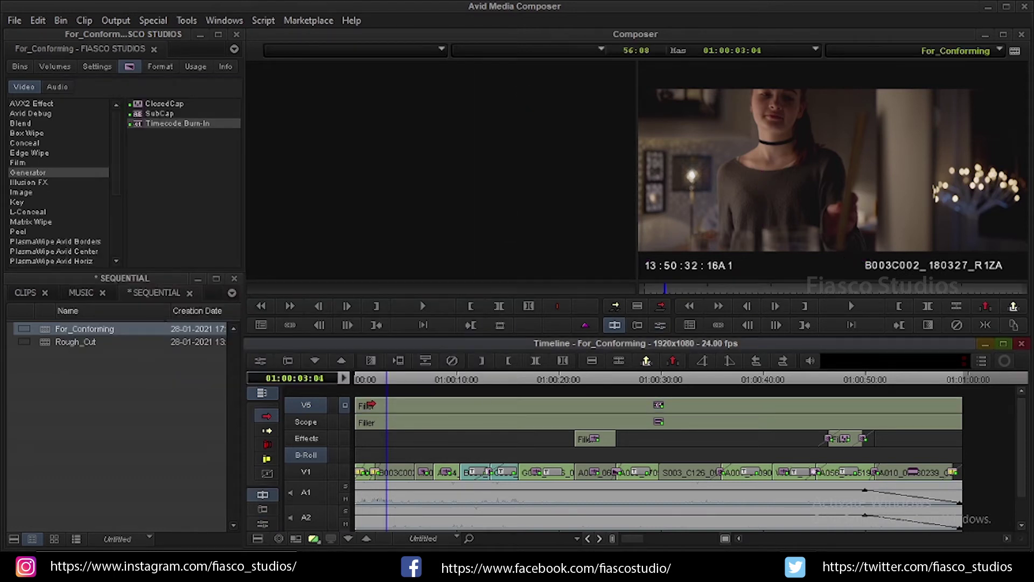
- Scrub across For_Conforming to check the timecode and clip-name burn-ins, ending at the start
drag(388, 378, 774, 376)
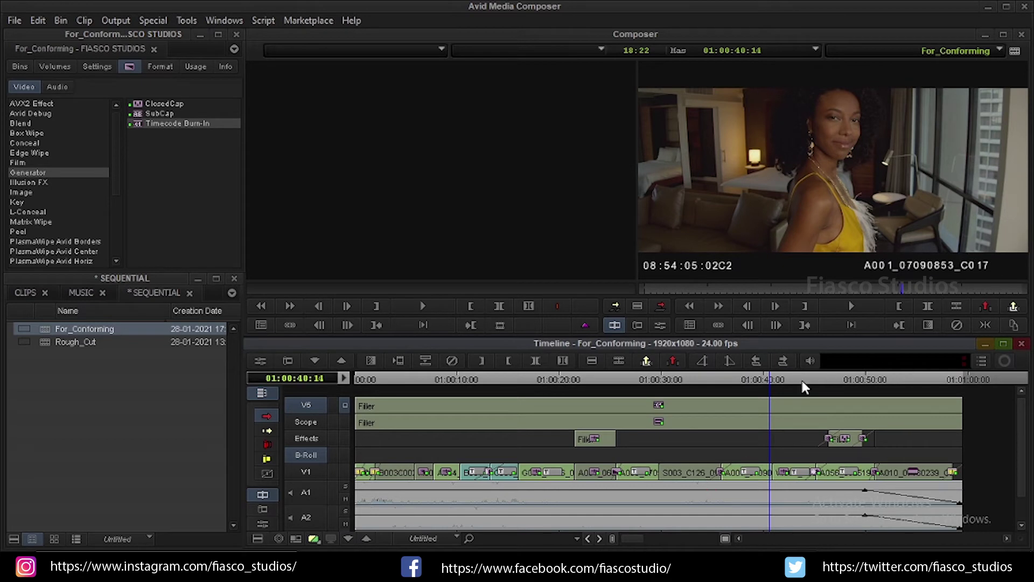
drag(803, 381, 341, 392)
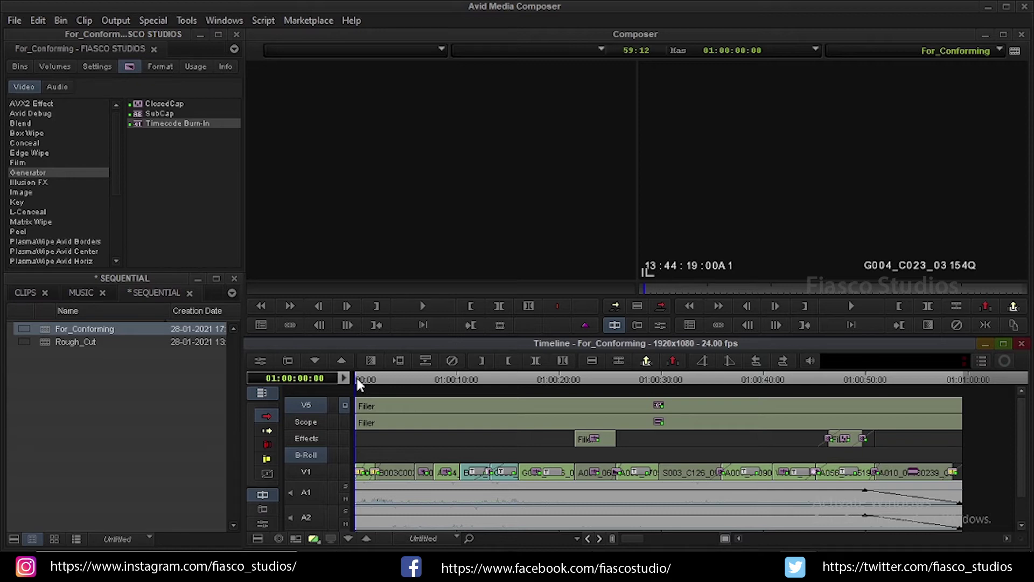
- Load filler as the source, patch it to B-Roll, and splice it in at 01:00:00:00
drag(356, 376, 344, 384)
click(383, 48)
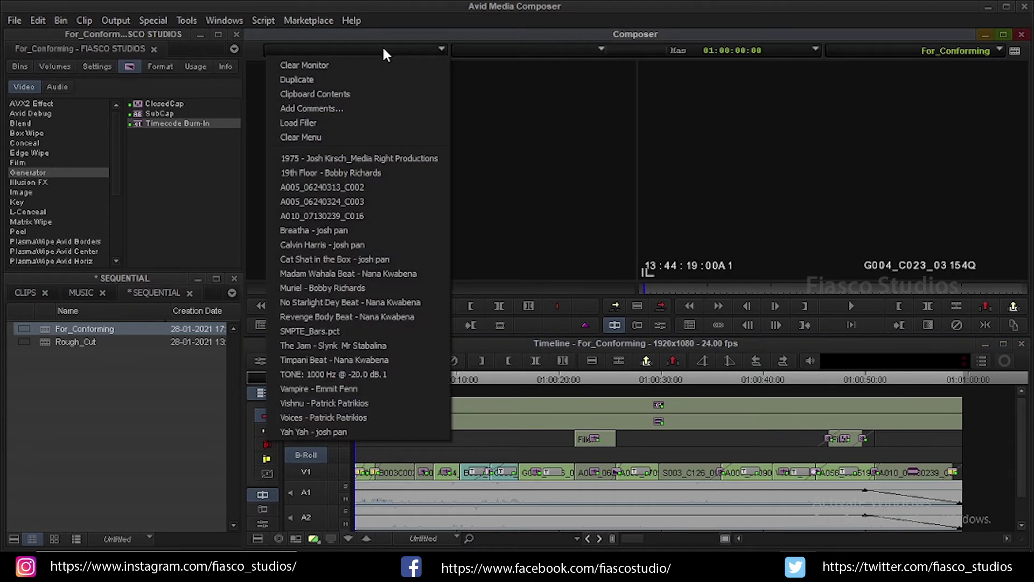
click(298, 123)
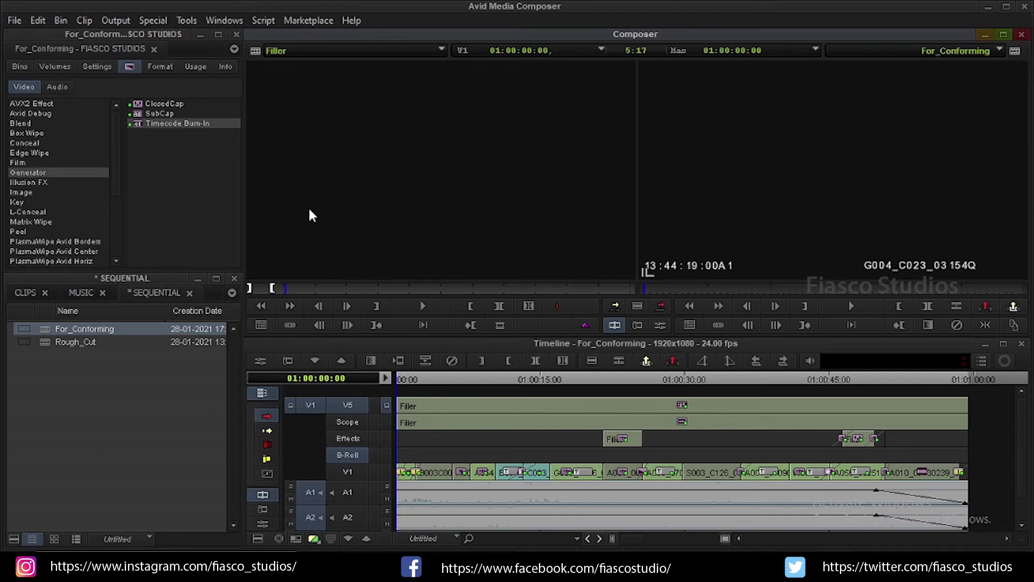
drag(310, 404, 348, 455)
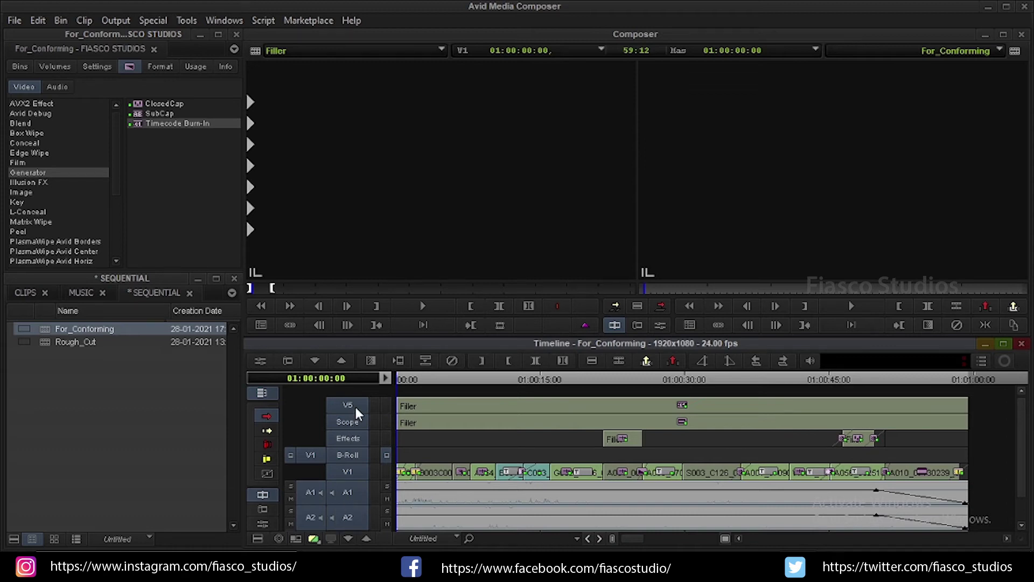
click(399, 381)
click(396, 187)
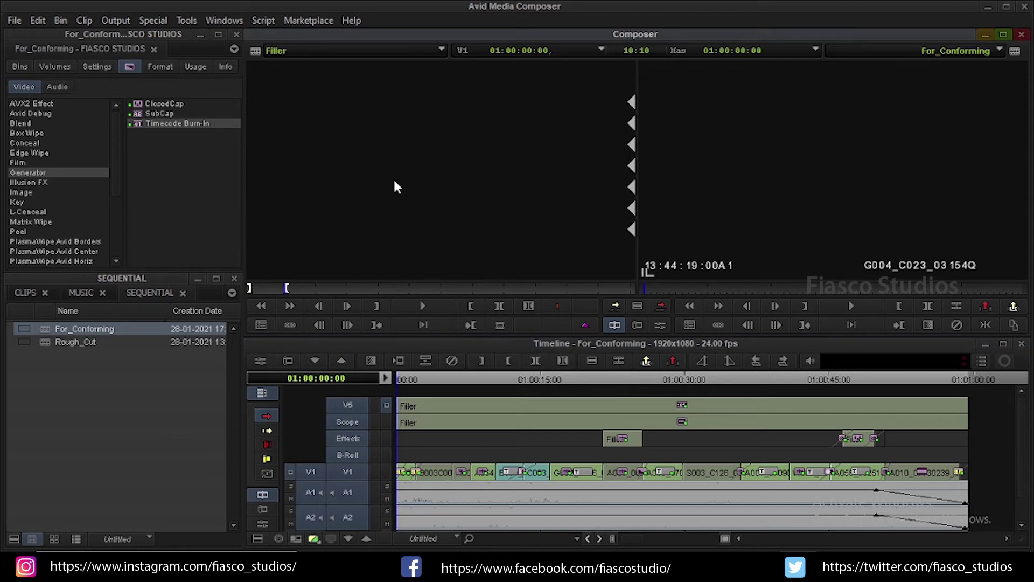
key(v)
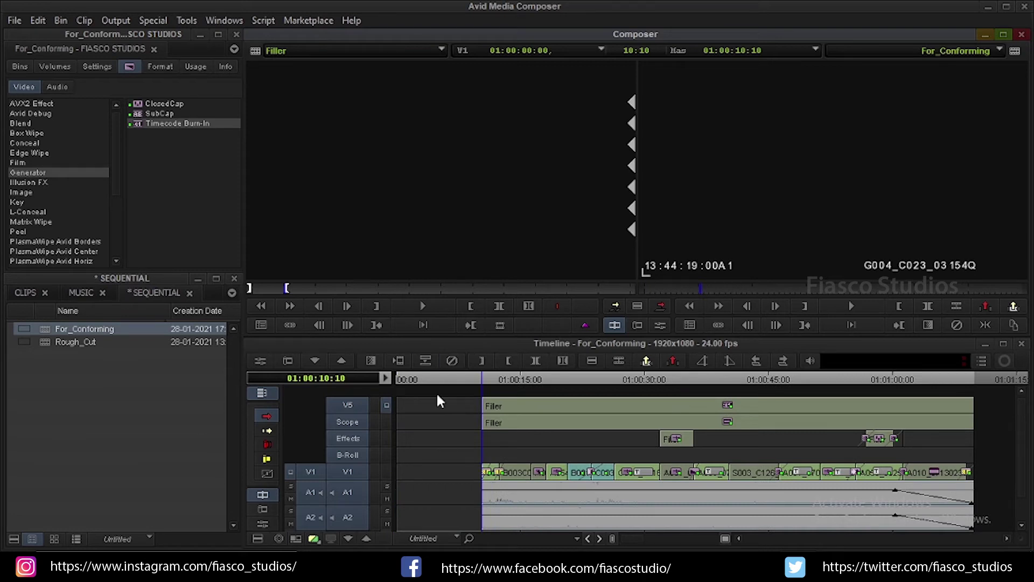
- Scrub to the end of the inserted filler and fit the whole sequence in the timeline
drag(418, 378, 817, 461)
click(725, 538)
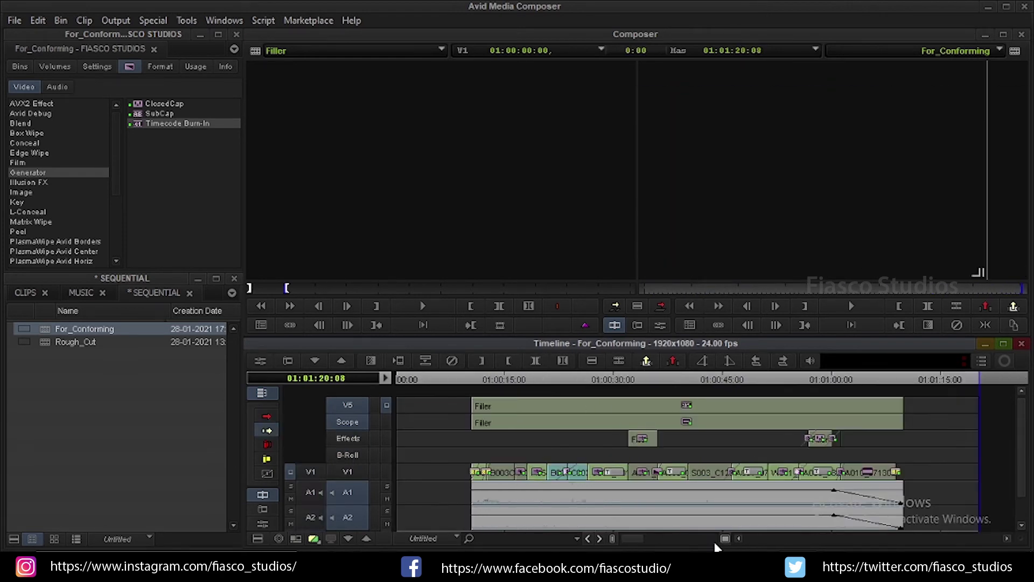
click(725, 538)
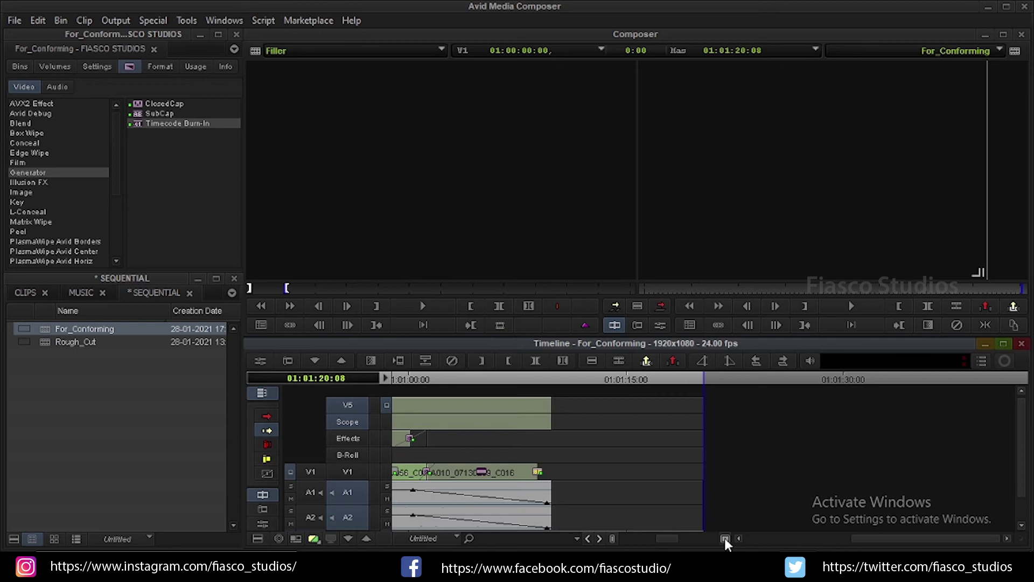
drag(846, 539, 633, 539)
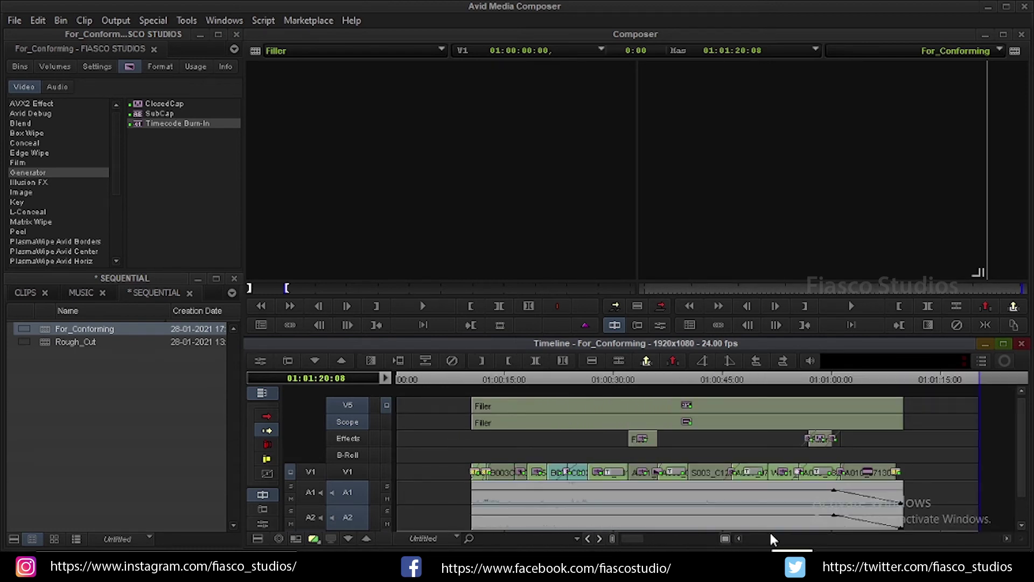
key(Home)
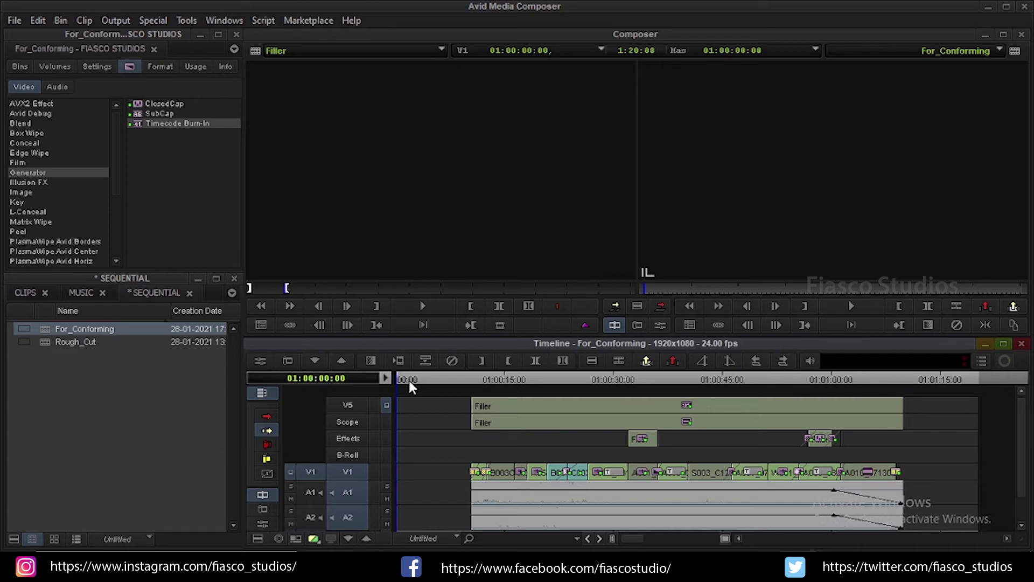
drag(409, 381, 433, 399)
- Start an import into the SEQUENTIAL bin and browse to C:\Program Files\Avid\Avid Media Composer
click(135, 388)
right_click(135, 387)
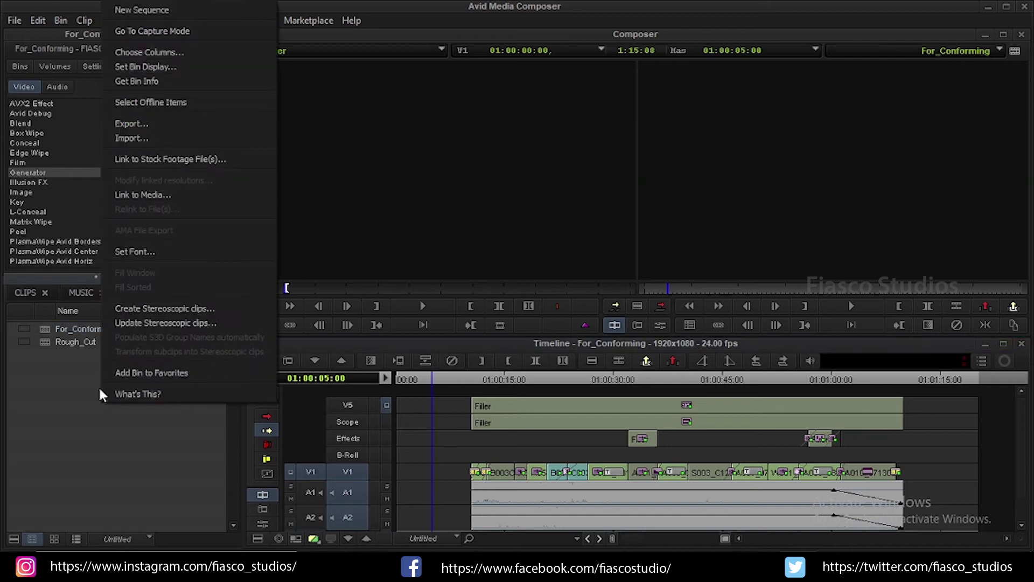
click(130, 138)
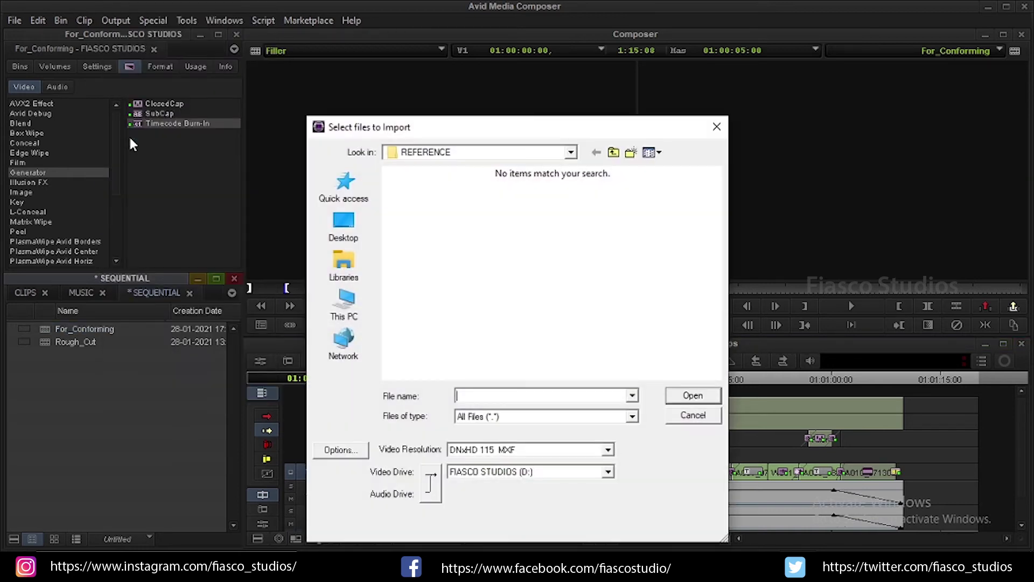
click(350, 316)
double_click(475, 310)
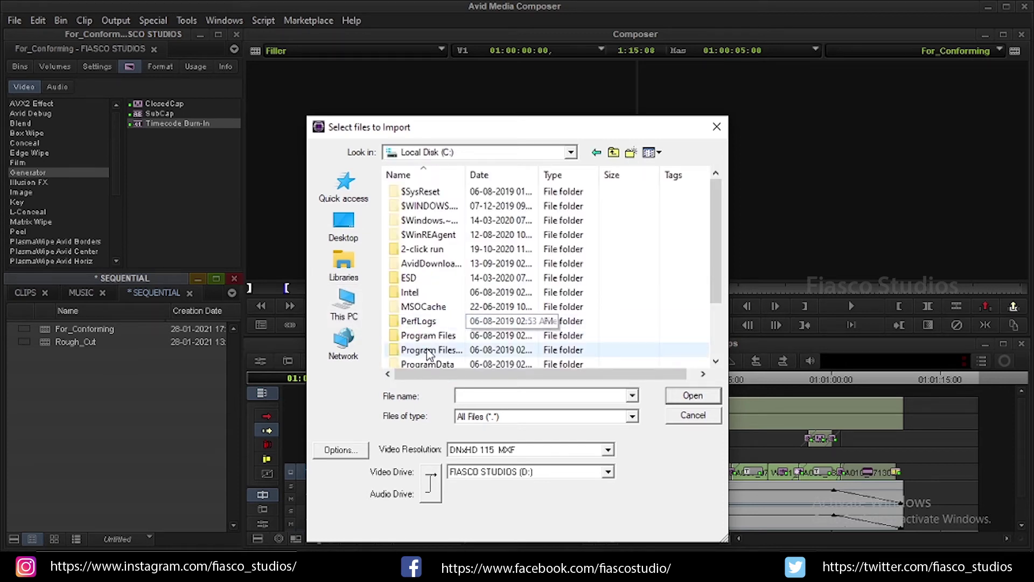
double_click(441, 339)
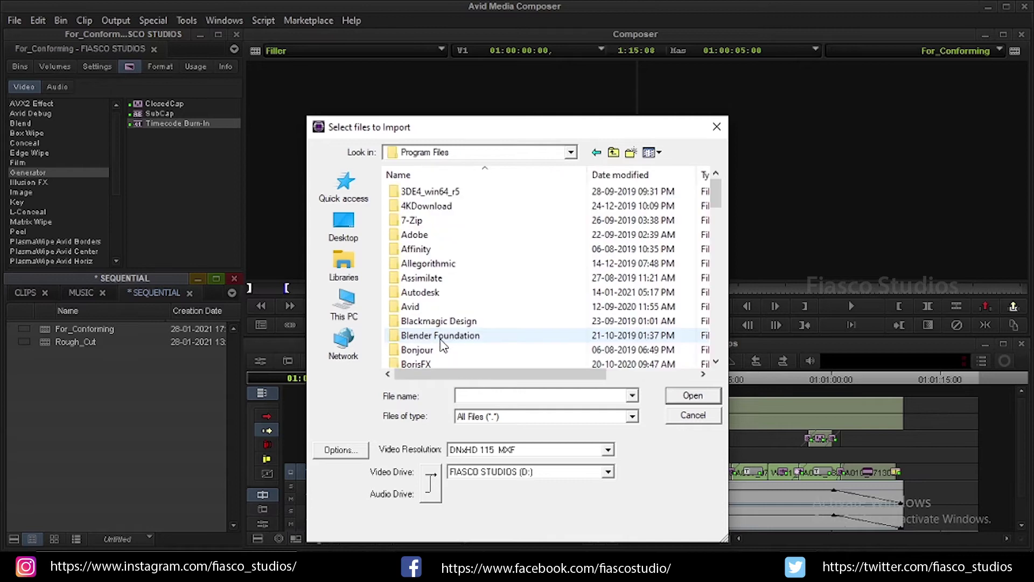
double_click(427, 309)
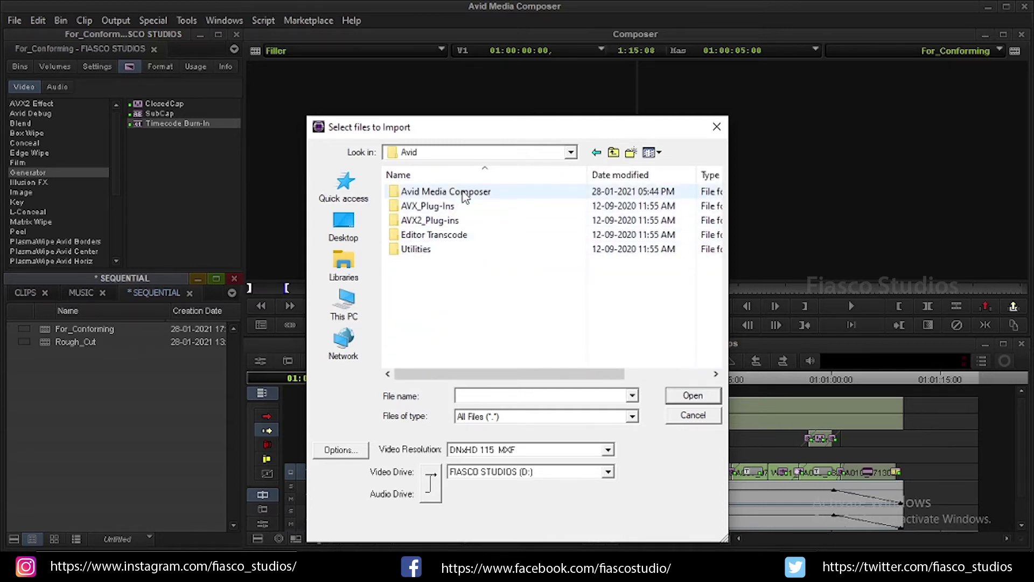
double_click(437, 193)
- Open SupportingFiles\Test_Patterns and import the SMPTE_Bars file
scroll(445, 329, down, 3)
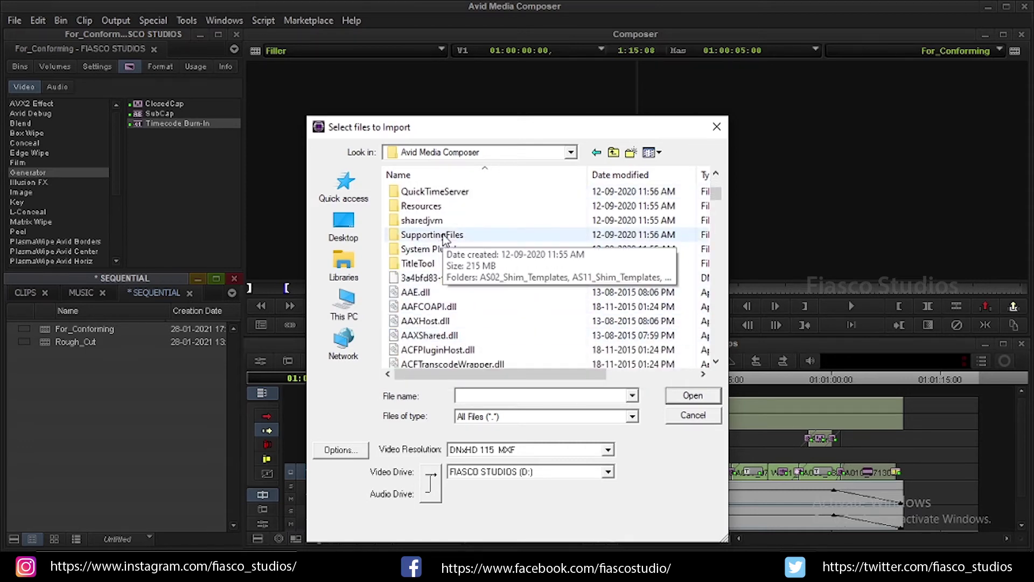
double_click(445, 237)
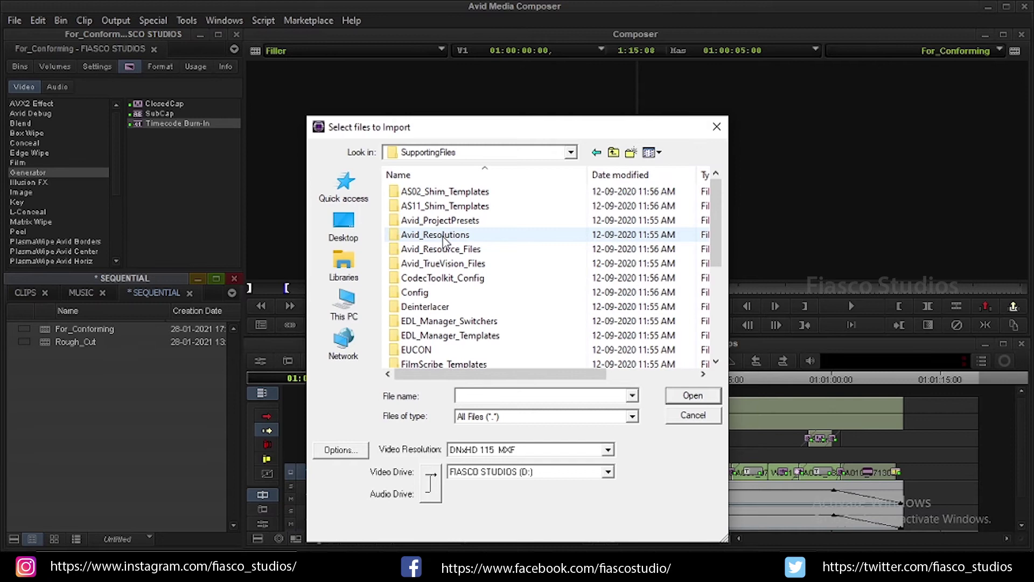
scroll(443, 241, down, 4)
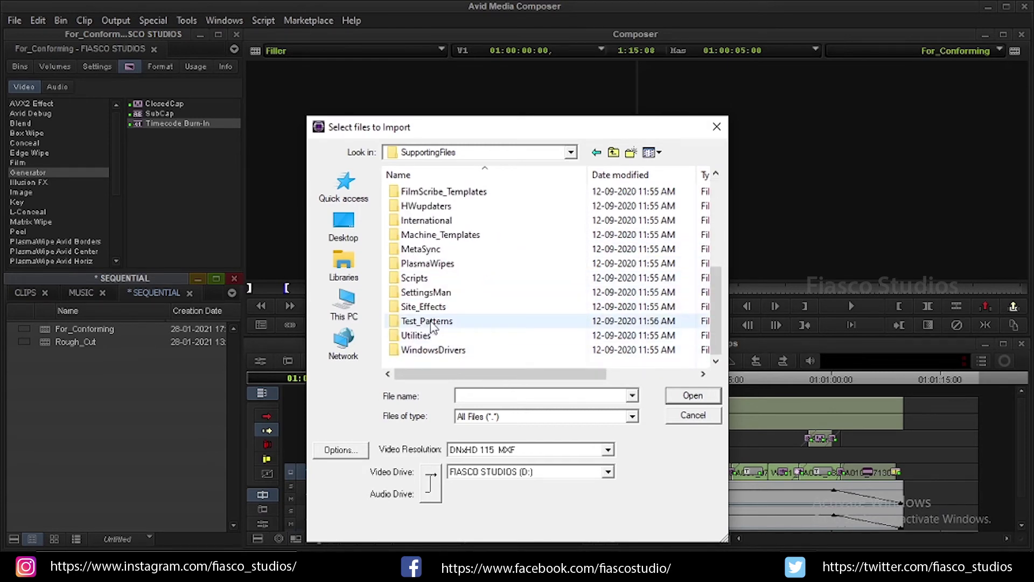
double_click(444, 325)
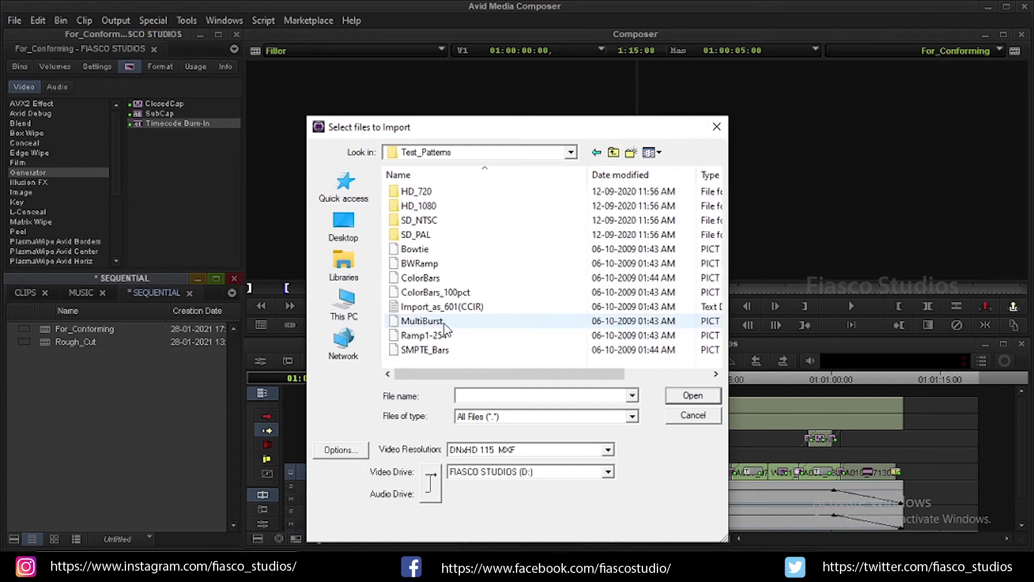
click(429, 356)
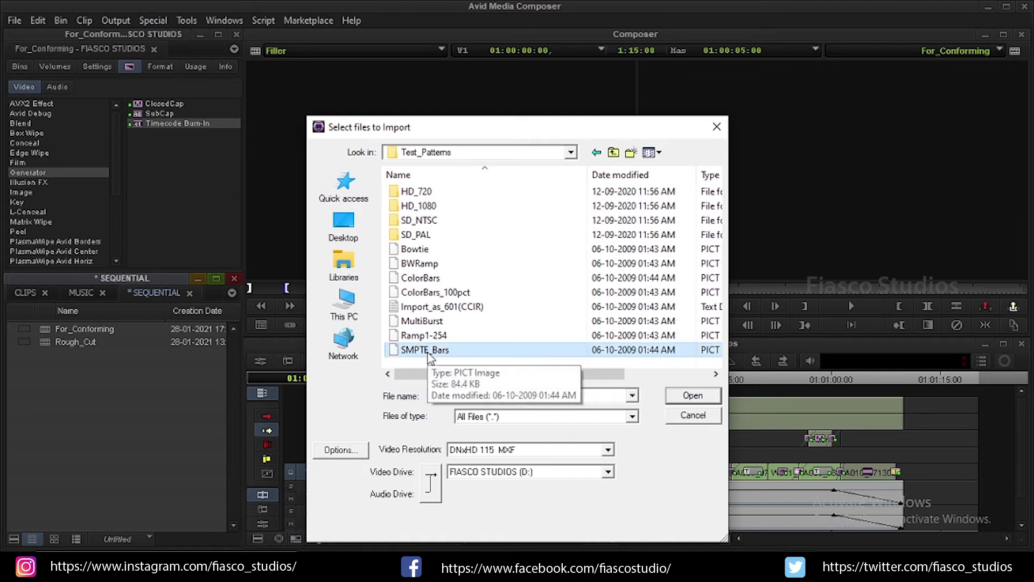
click(675, 401)
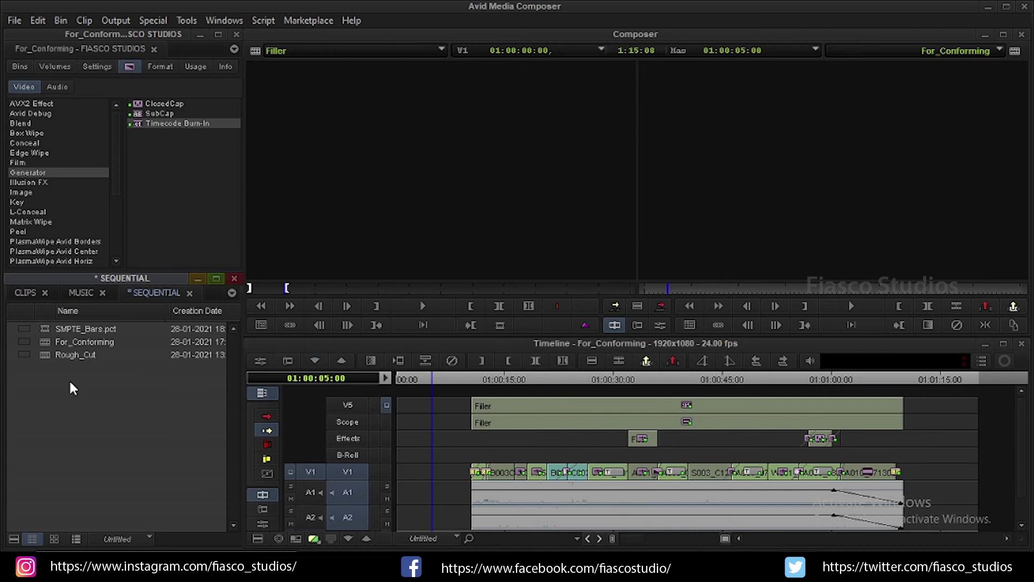
- Load SMPTE_Bars as the source, mark a single frame, and edit it into the filler
double_click(56, 329)
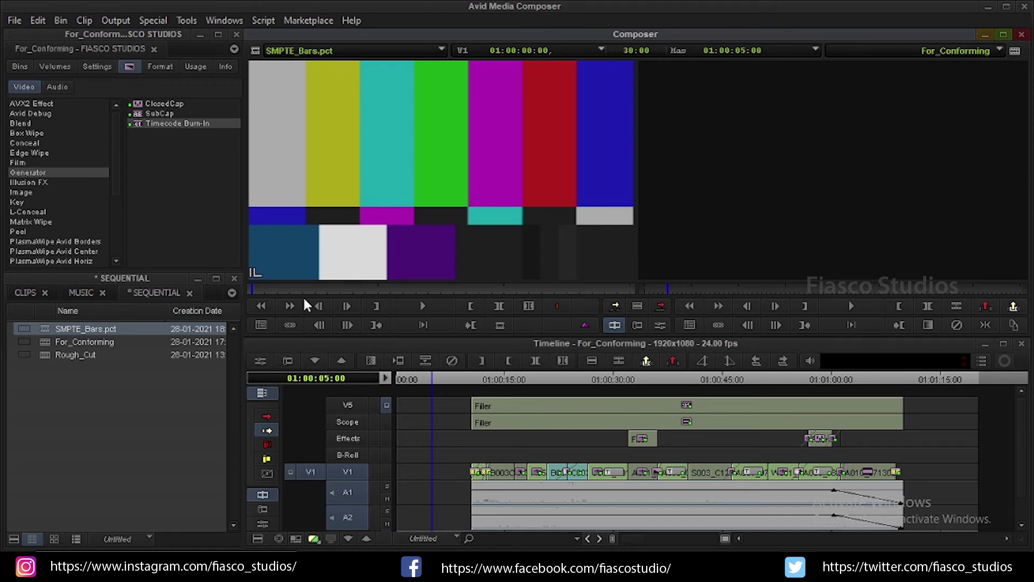
drag(301, 291, 208, 273)
key(i)
key(o)
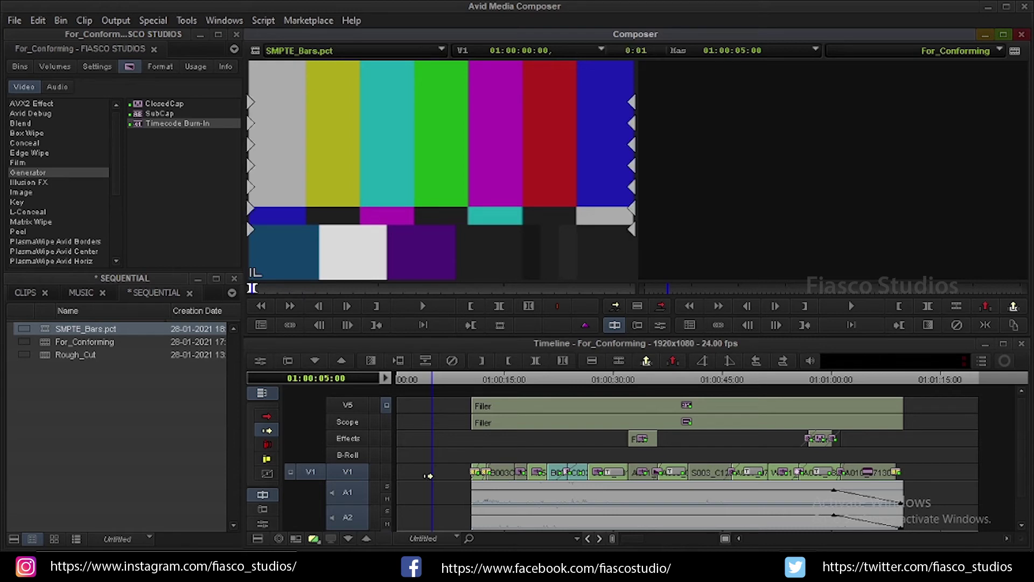
key(Right)
- Play around the bars frame, then park at 01:00:05:00 and zoom the timeline in there
click(636, 538)
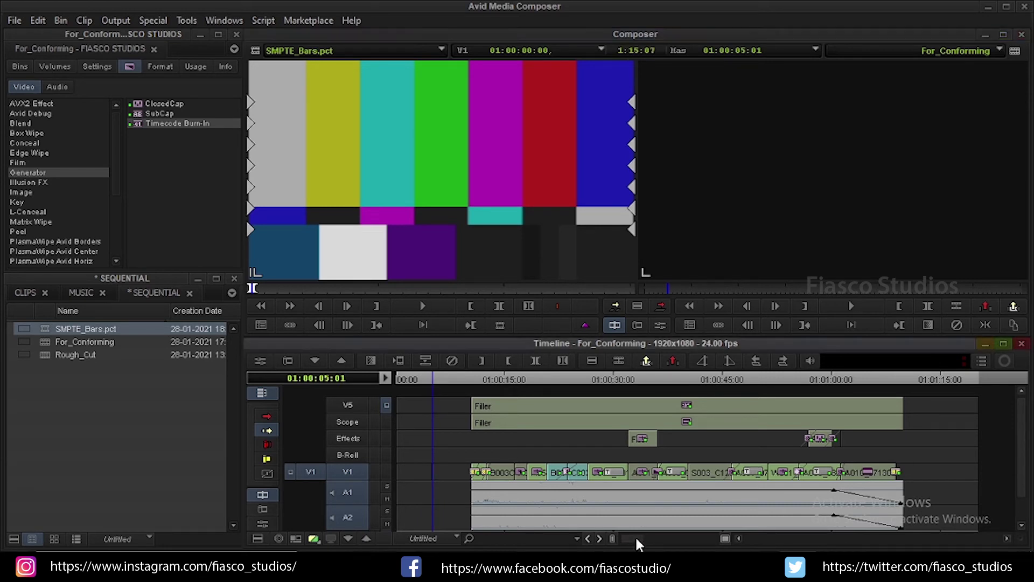
drag(635, 535, 703, 537)
key(j)
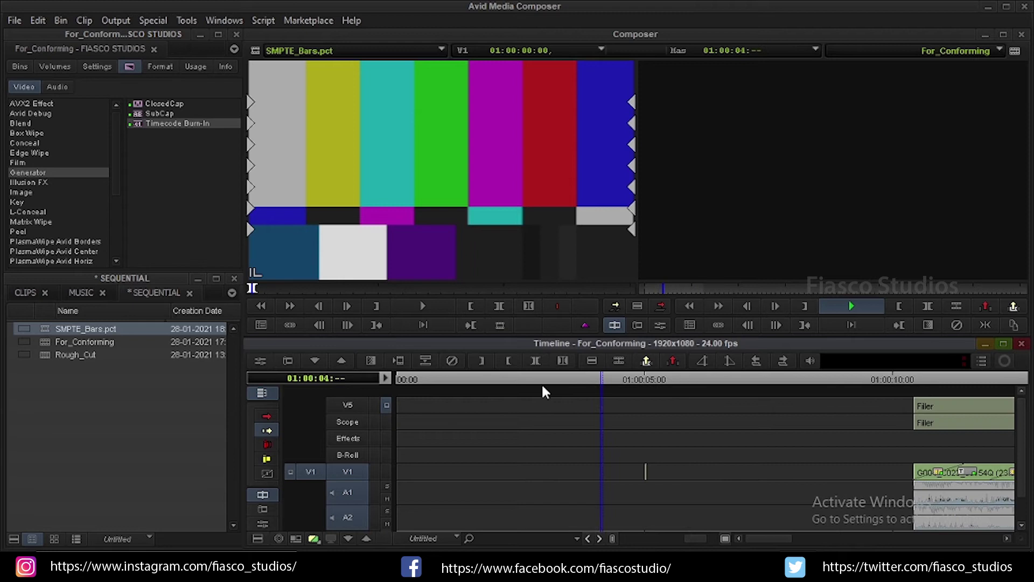
key(space)
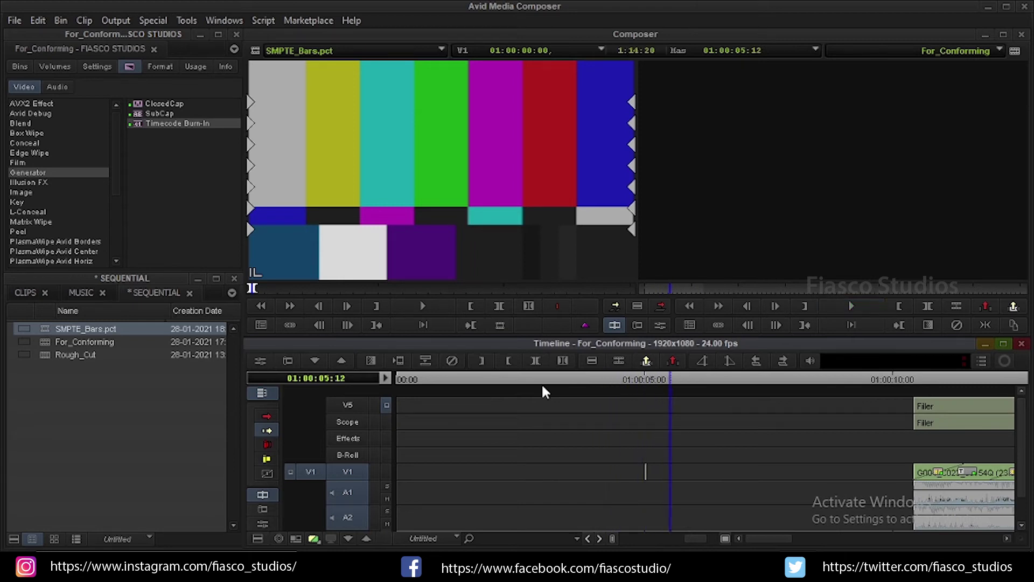
key(j)
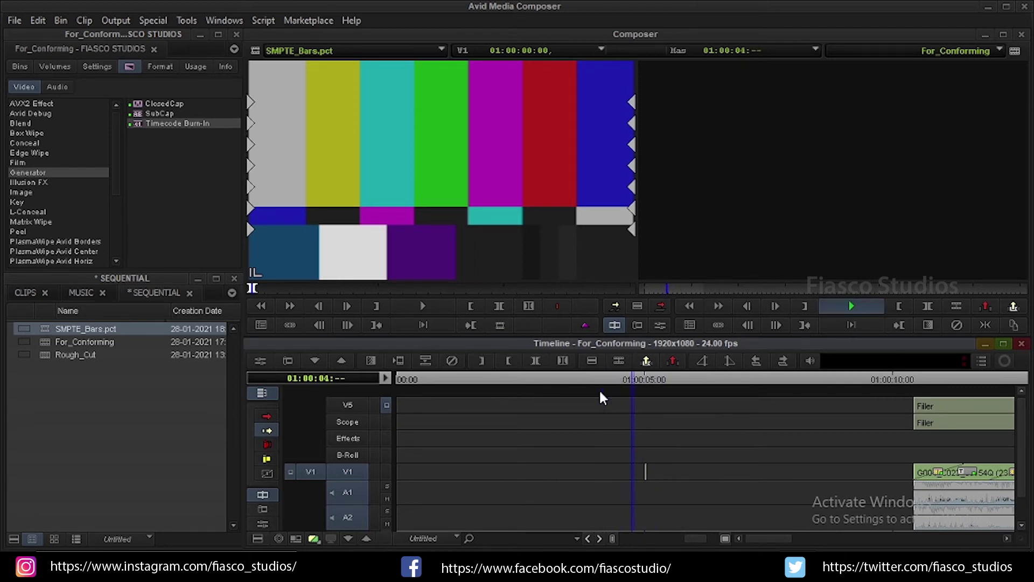
key(space)
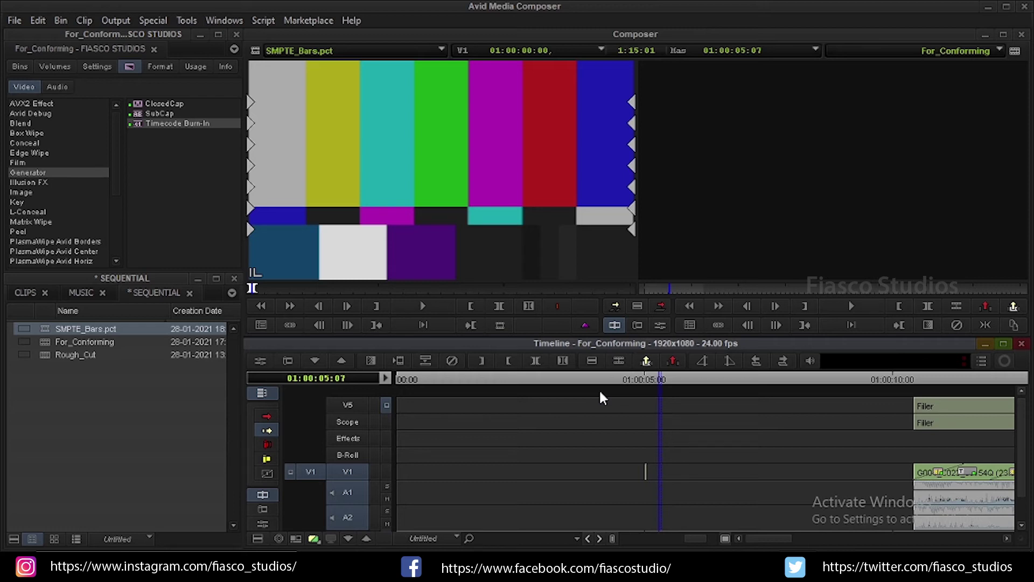
mouse_move(647, 380)
mouse_down()
mouse_move(628, 385)
mouse_move(645, 397)
mouse_up()
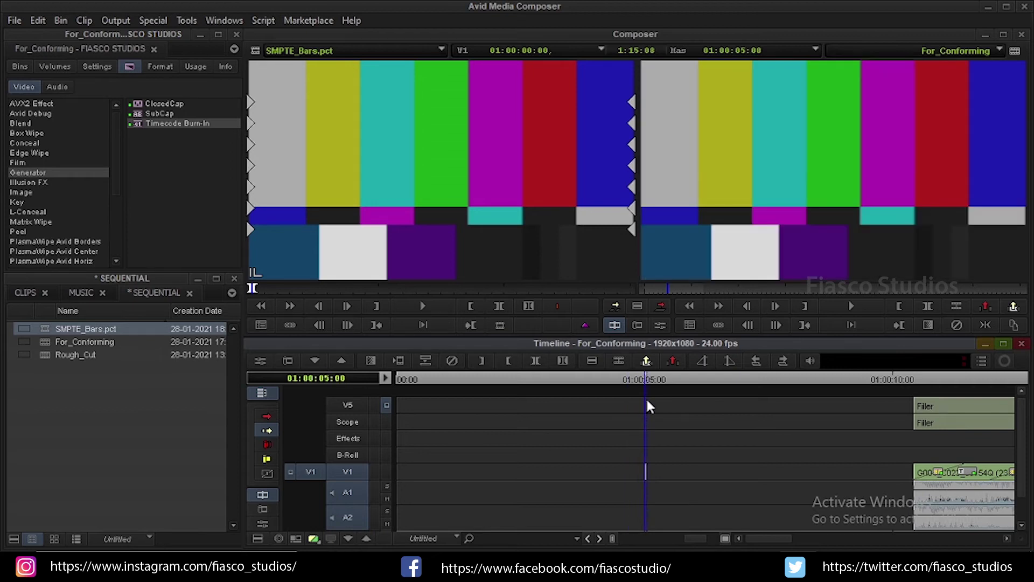
key(ctrl+])
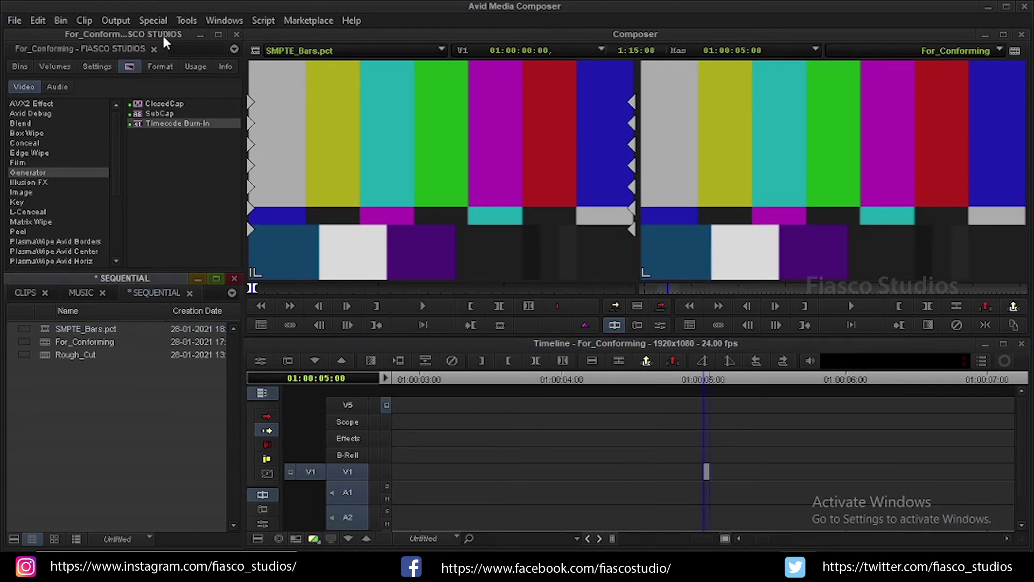
- Create 1000 Hz @ -20 dB tone media from the Audio Tool and select the new TONE clip
click(180, 16)
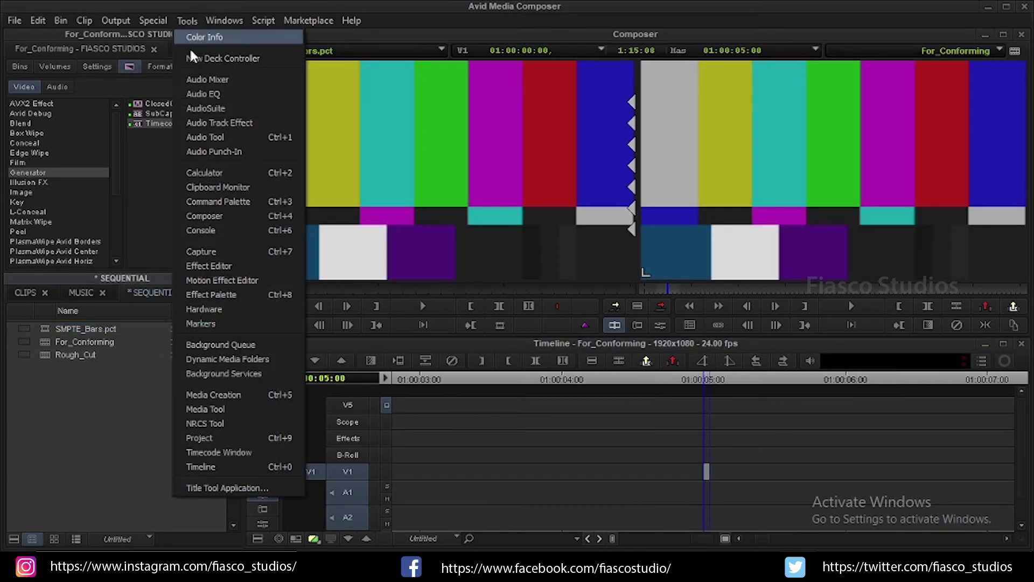
click(203, 138)
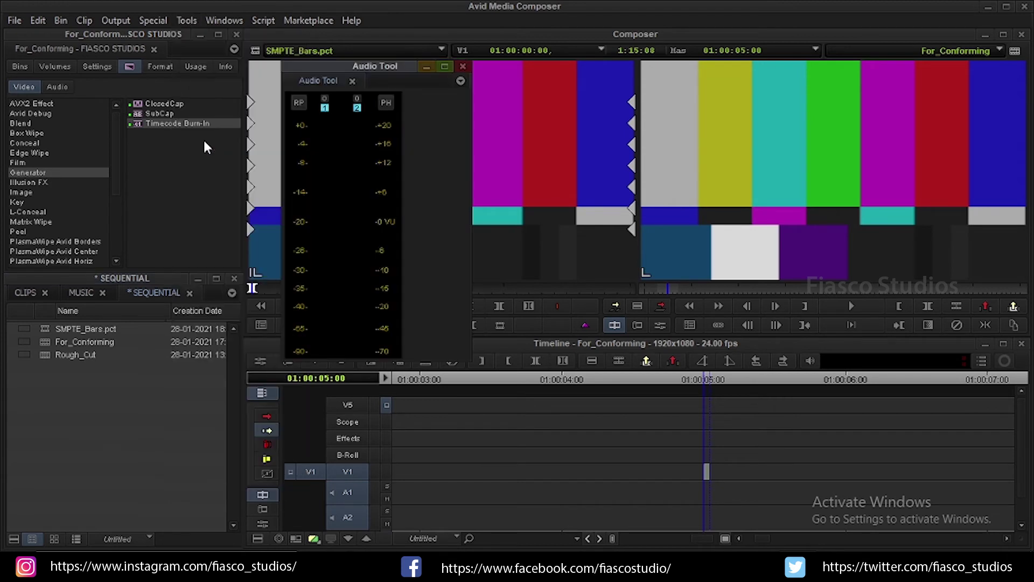
click(388, 102)
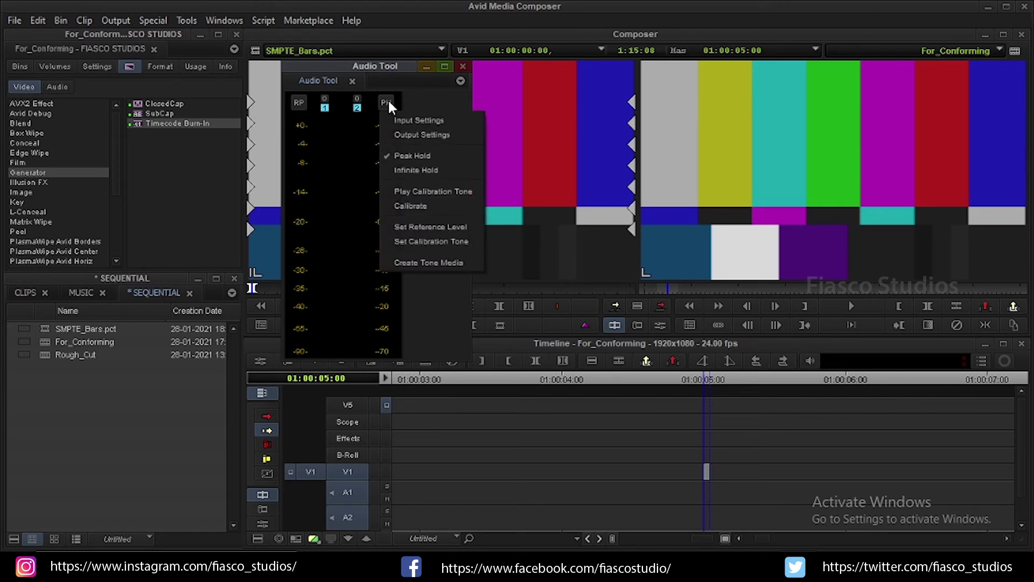
click(409, 260)
click(528, 343)
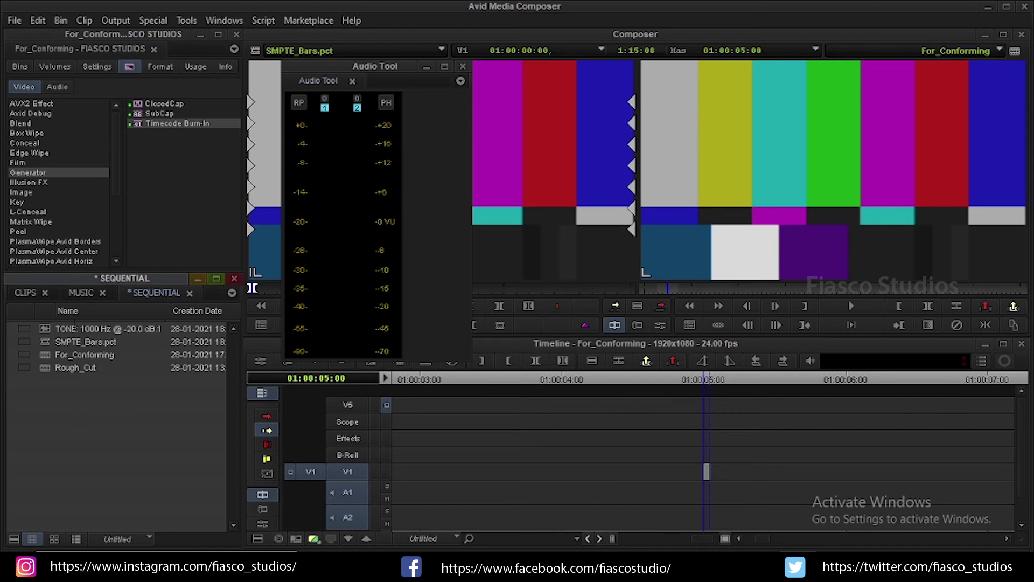
click(45, 331)
- Load the TONE clip and overwrite it, audio only, onto A1 at 01:00:05
double_click(45, 330)
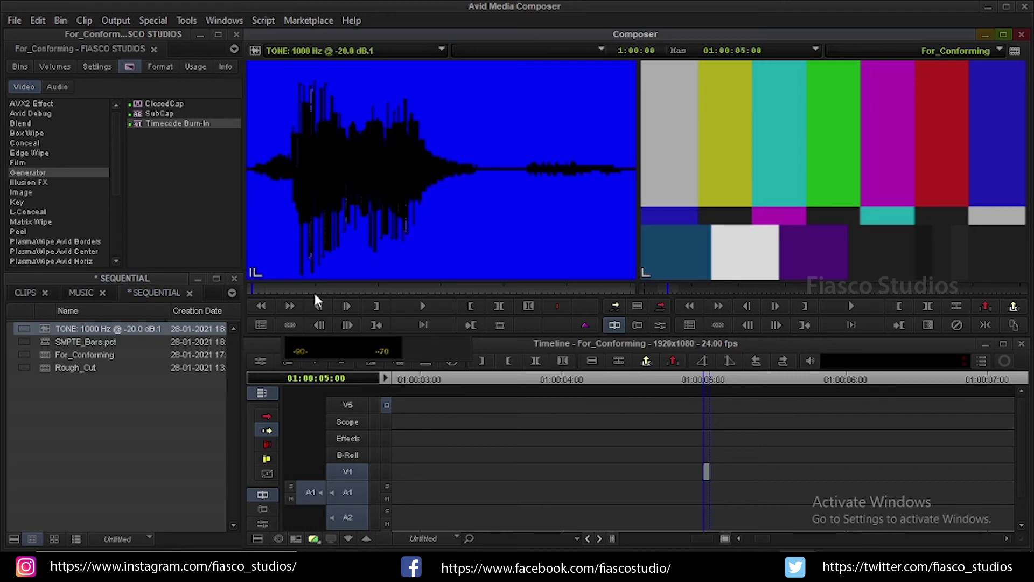
click(341, 474)
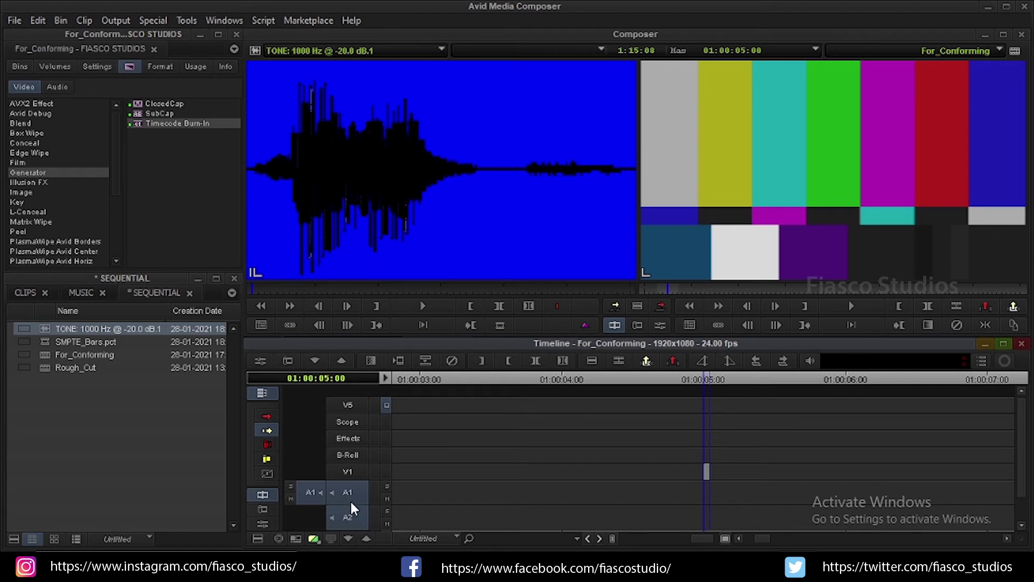
click(706, 500)
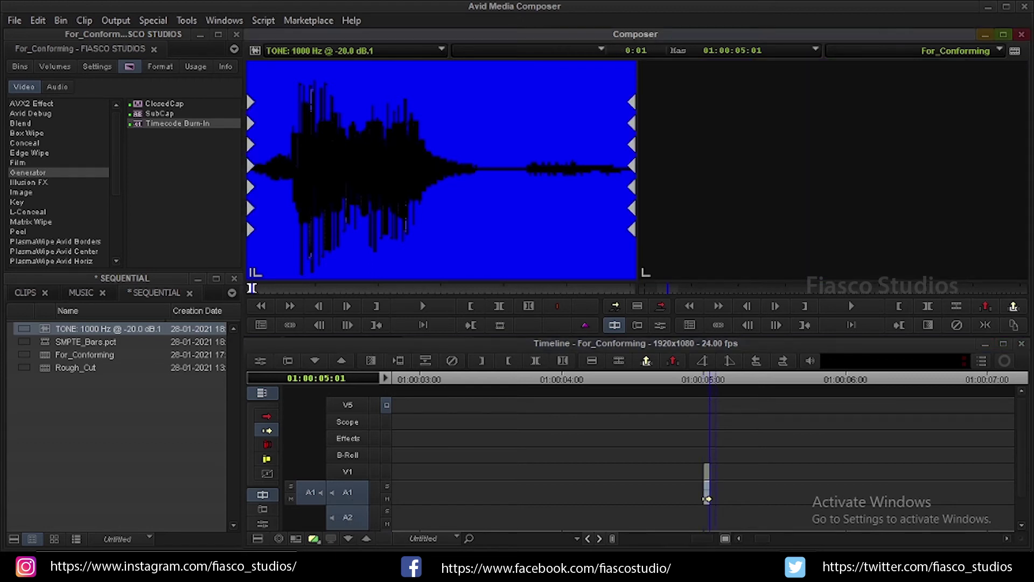
- Play back around 01:00:04 and the sequence end near 01:01:14 to check the tone beep
click(700, 380)
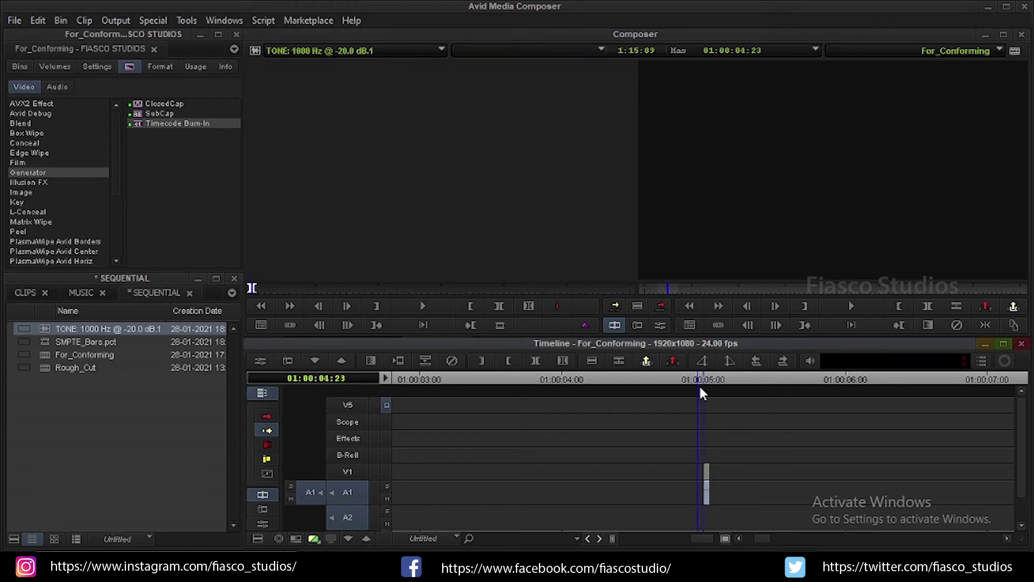
drag(713, 388, 540, 402)
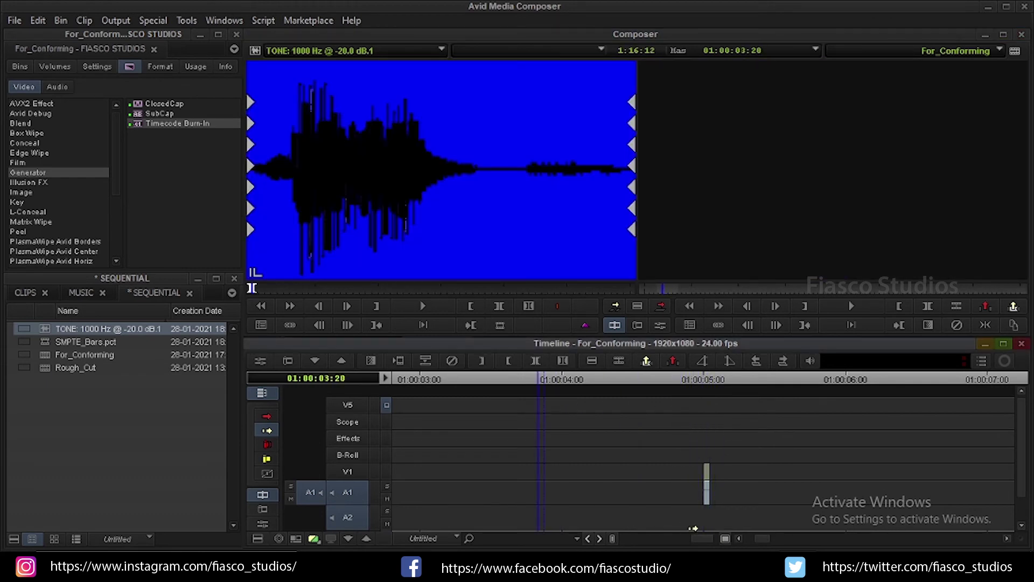
drag(702, 538, 696, 538)
click(565, 379)
key(space)
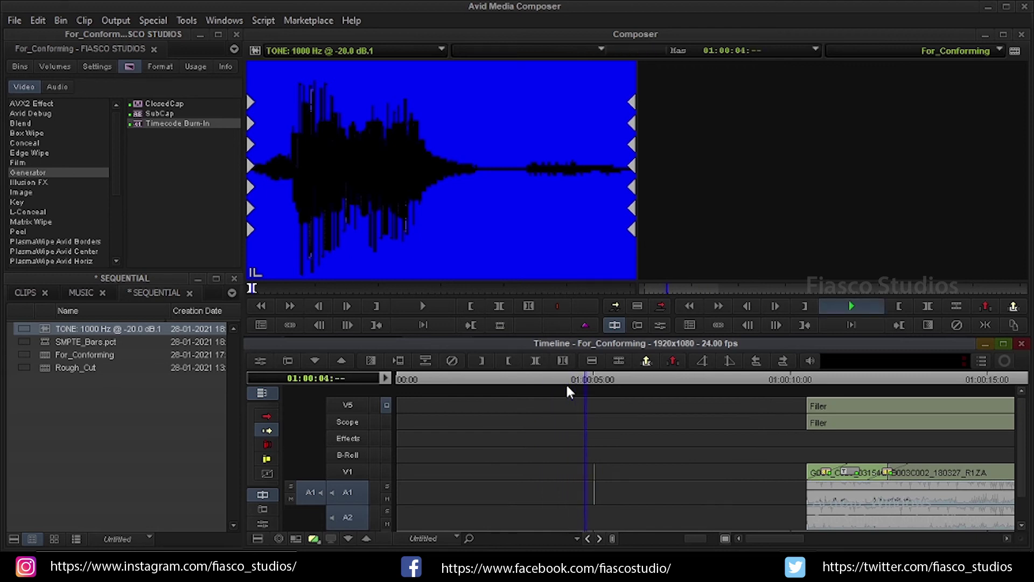
key(space)
drag(595, 379, 579, 399)
key(space)
key(space)
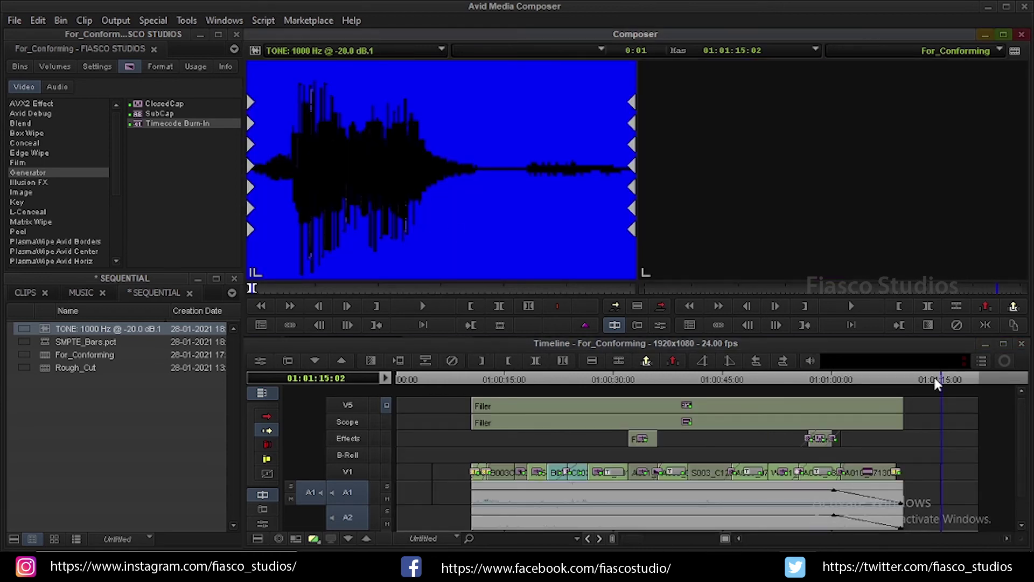
click(927, 377)
key(space)
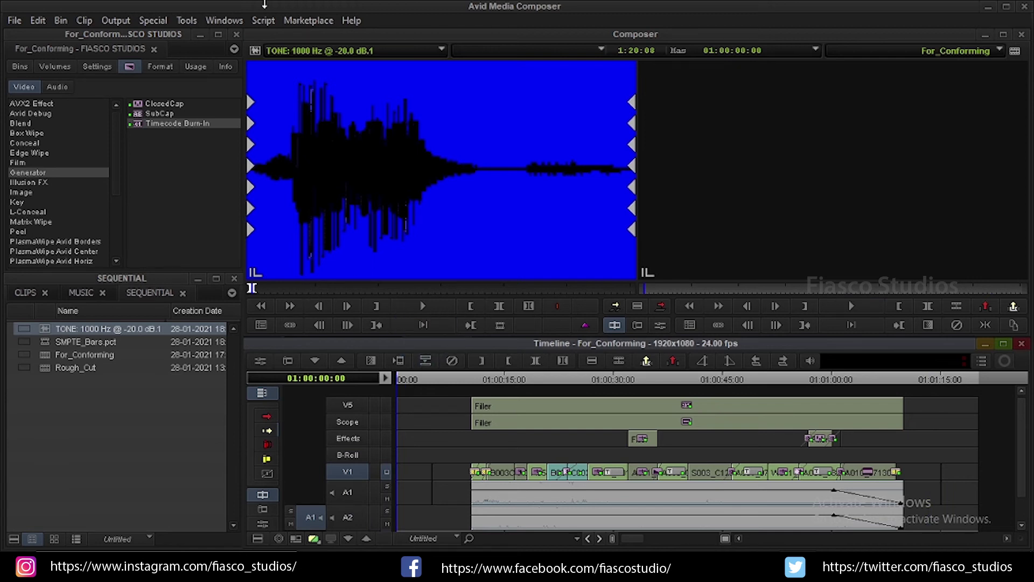
- Start a new title in the Title Tool with the heading 'NLE TO DAVINCI RESOLVE ROUNDTRIP'
click(191, 21)
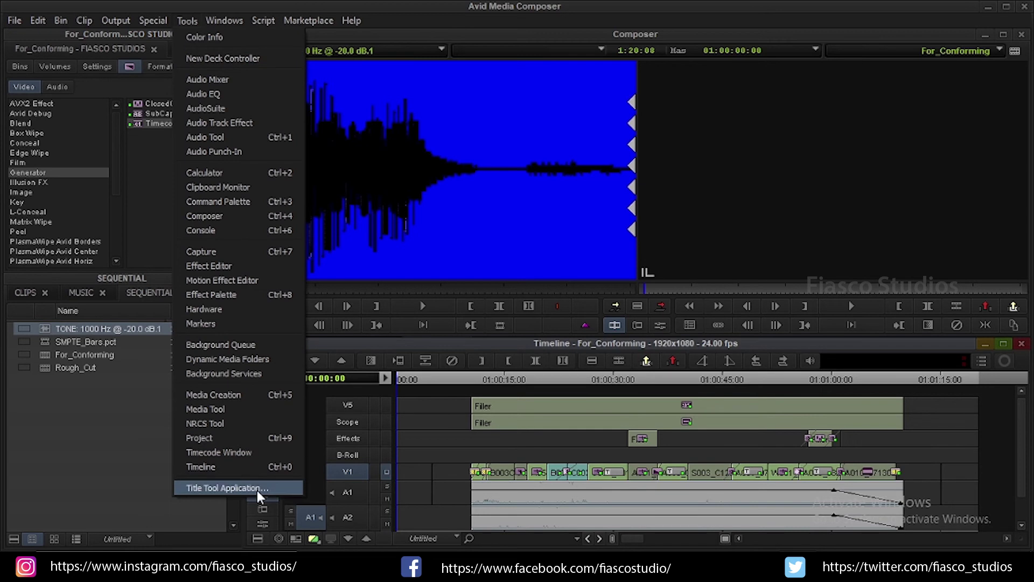
click(257, 488)
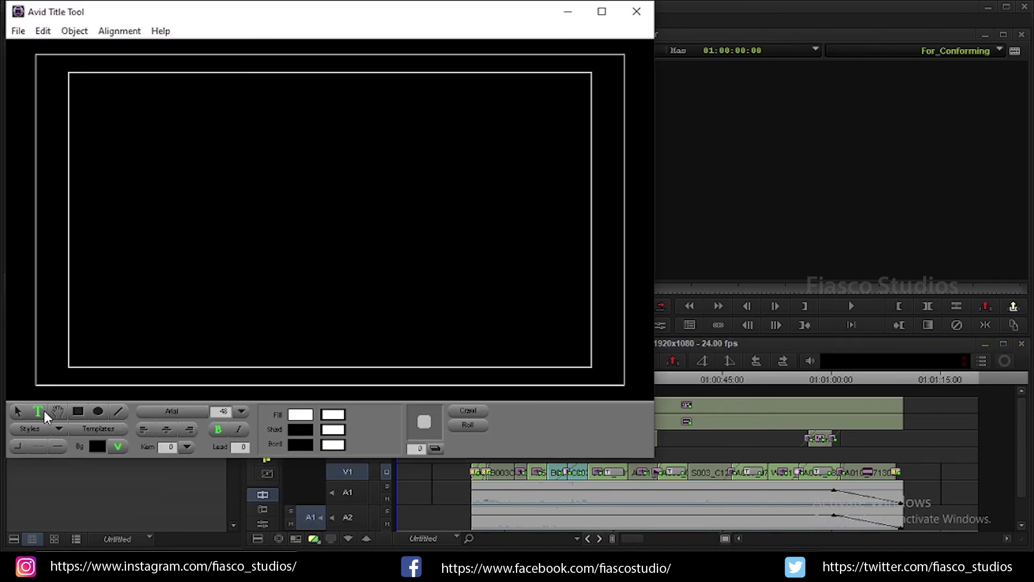
click(260, 209)
text(NLE)
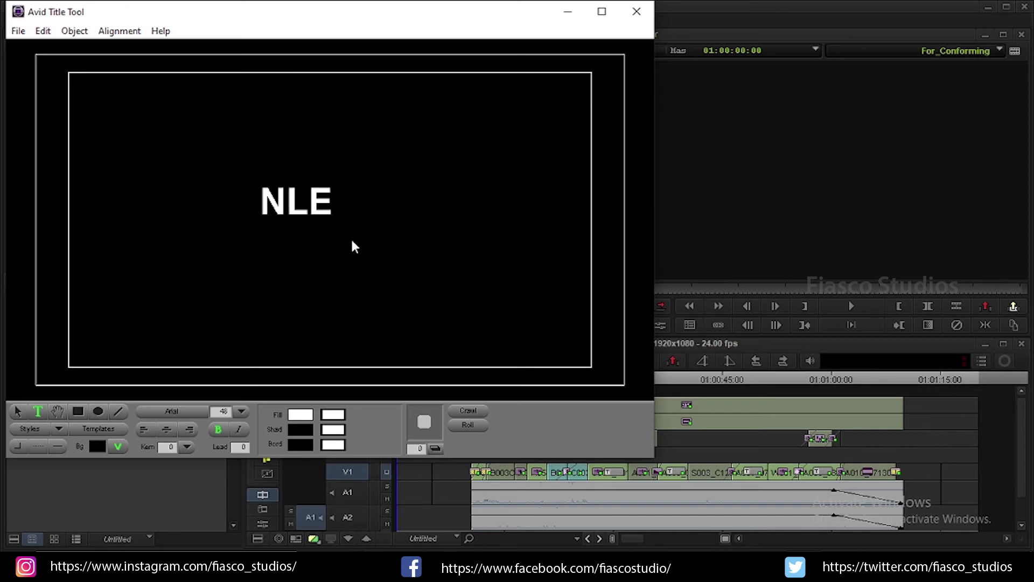
text( TO DAVINCI RESOLVE)
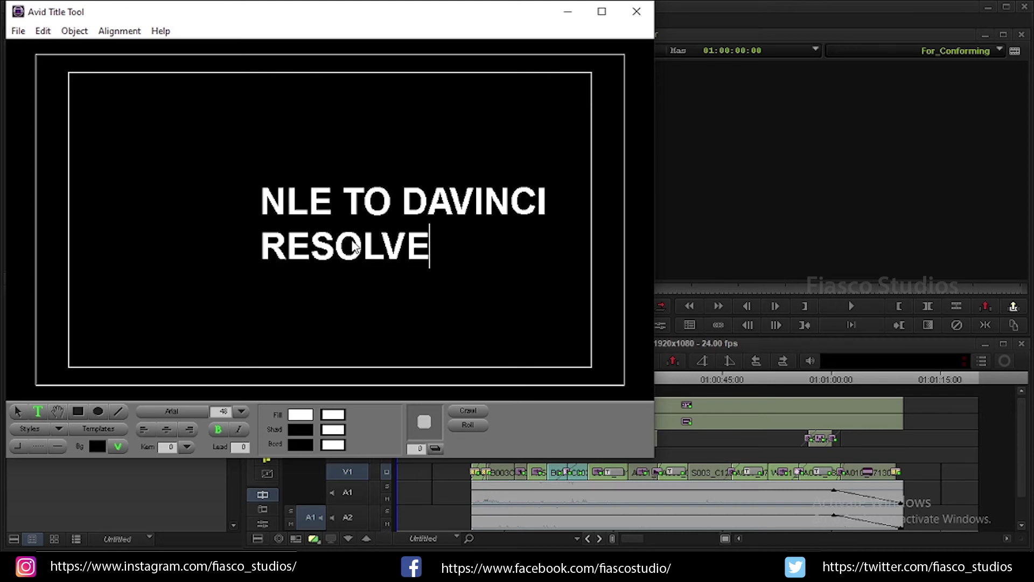
text( ROUNDRIP)
- Move the heading toward the top right of the frame and right-align it
click(17, 411)
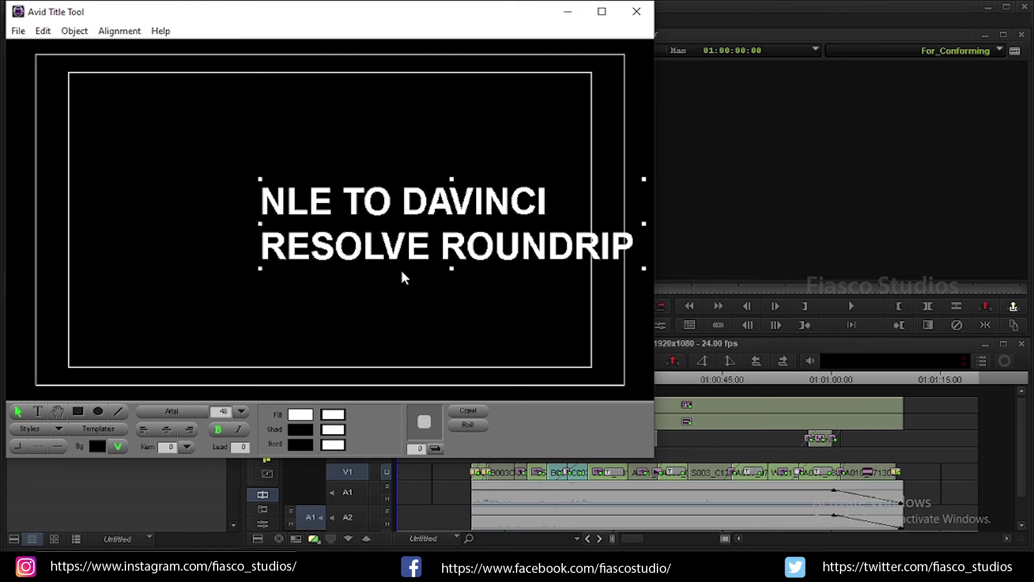
drag(400, 268, 324, 183)
key(ctrl+a)
click(189, 429)
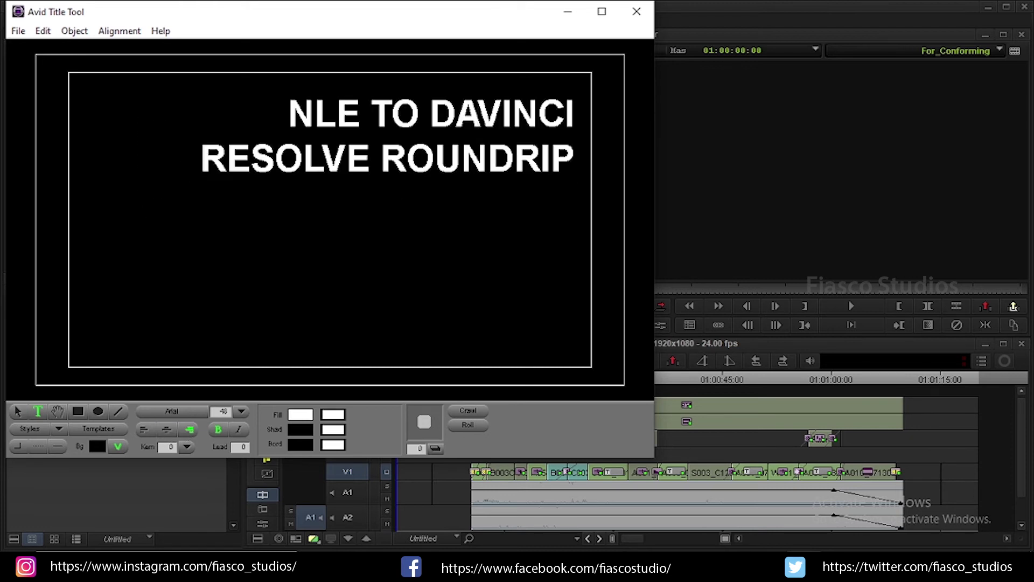
- Add the subtitle 'YouTube Tutorial on Conforming inside Davinci Resolve'
click(18, 411)
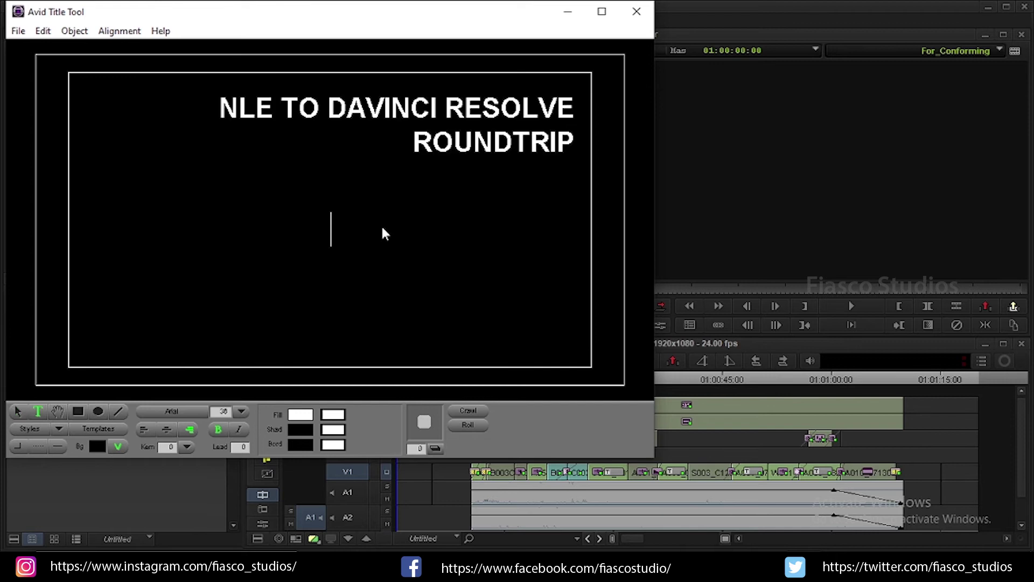
text(Youtube)
key(BackSpace)
key(BackSpace)
key(BackSpace)
key(BackSpace)
text(Tube Tutorial on Conforming inside davi)
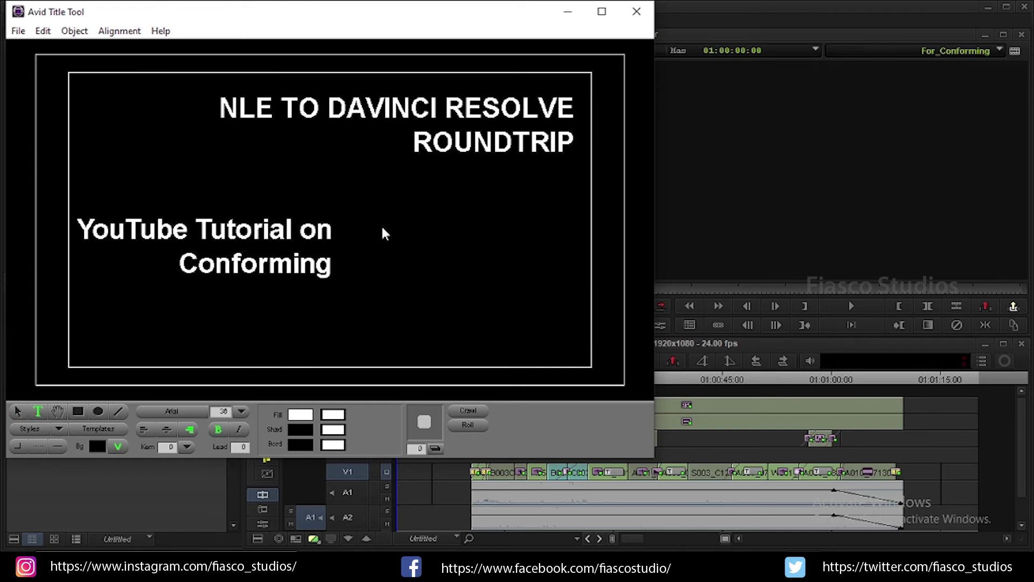
key(BackSpace)
key(BackSpace)
key(BackSpace)
key(BackSpace)
text(Davinci REs)
key(BackSpace)
key(BackSpace)
text(esolve)
key(ctrl+a)
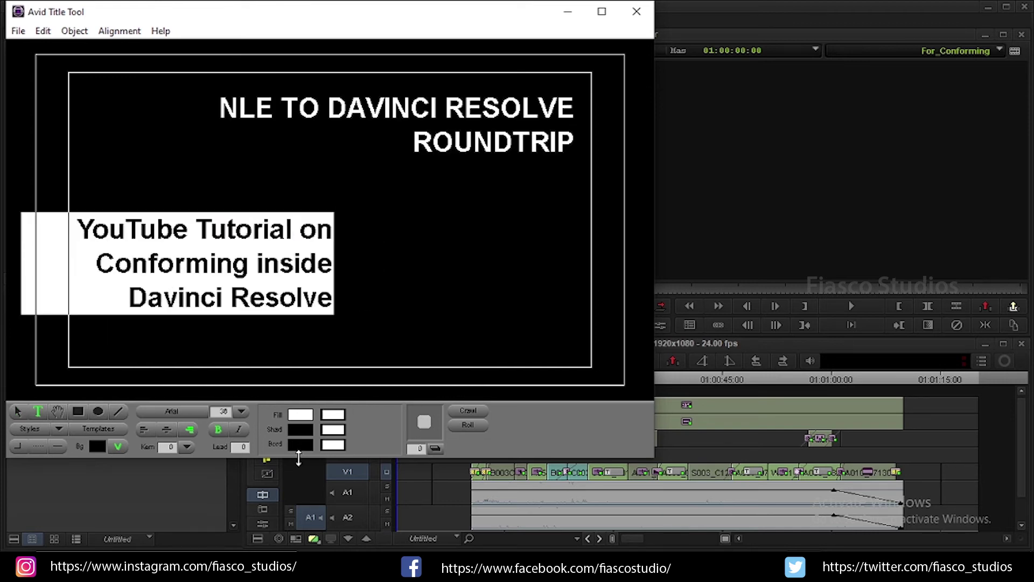
- Give the subtitle a red fill and position it under the heading on the right
drag(300, 415, 431, 293)
drag(304, 409, 410, 296)
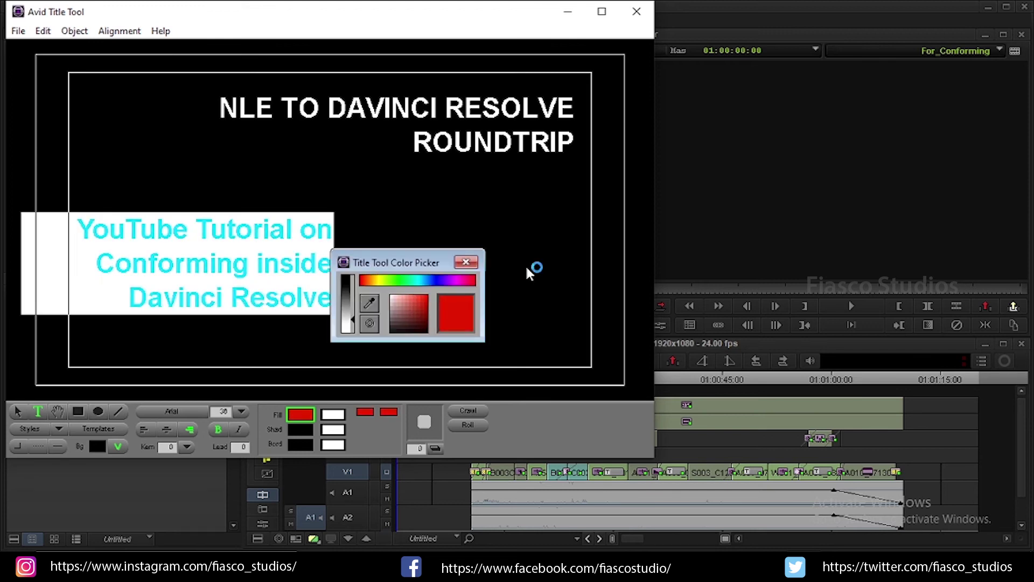
click(466, 263)
click(17, 411)
drag(305, 280, 215, 266)
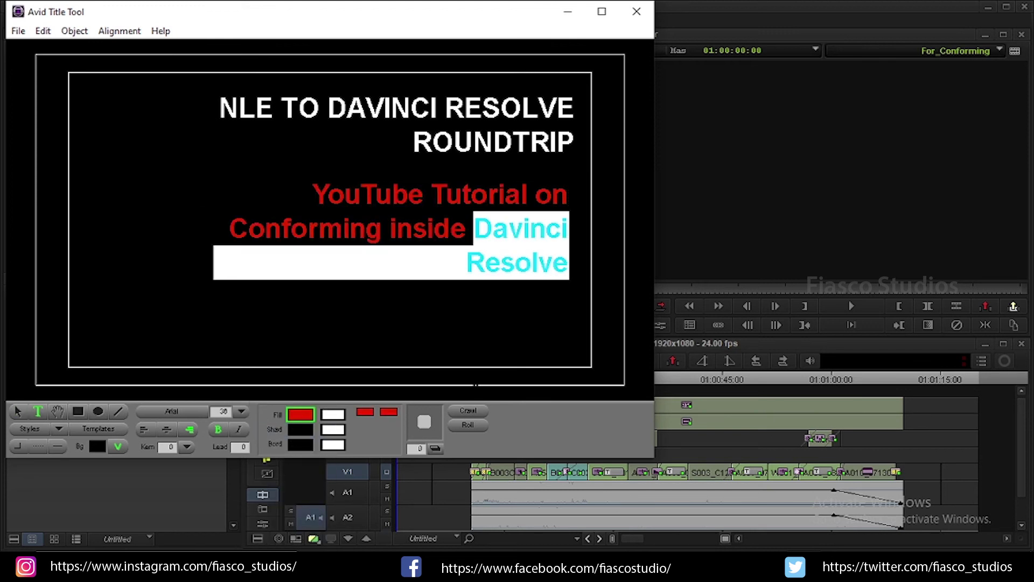
- Close the Title Tool and save the title as Title_01 in the bin
click(637, 12)
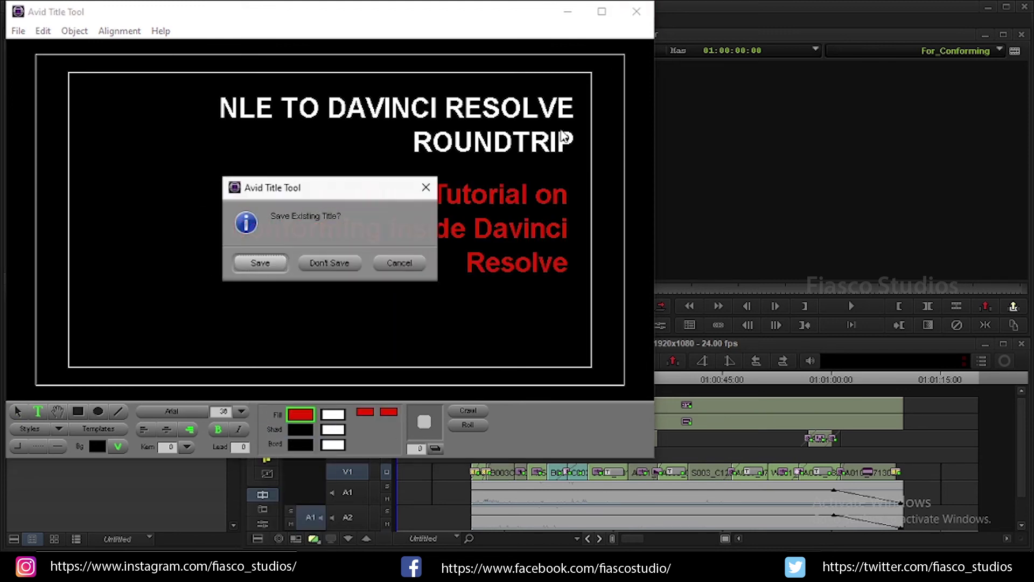
click(274, 265)
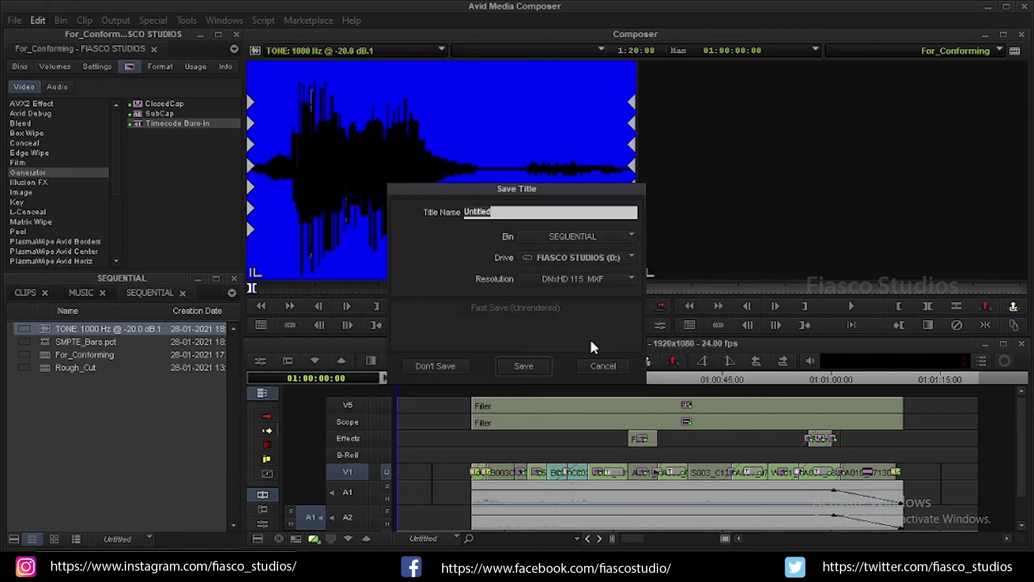
text(Title_01)
click(522, 366)
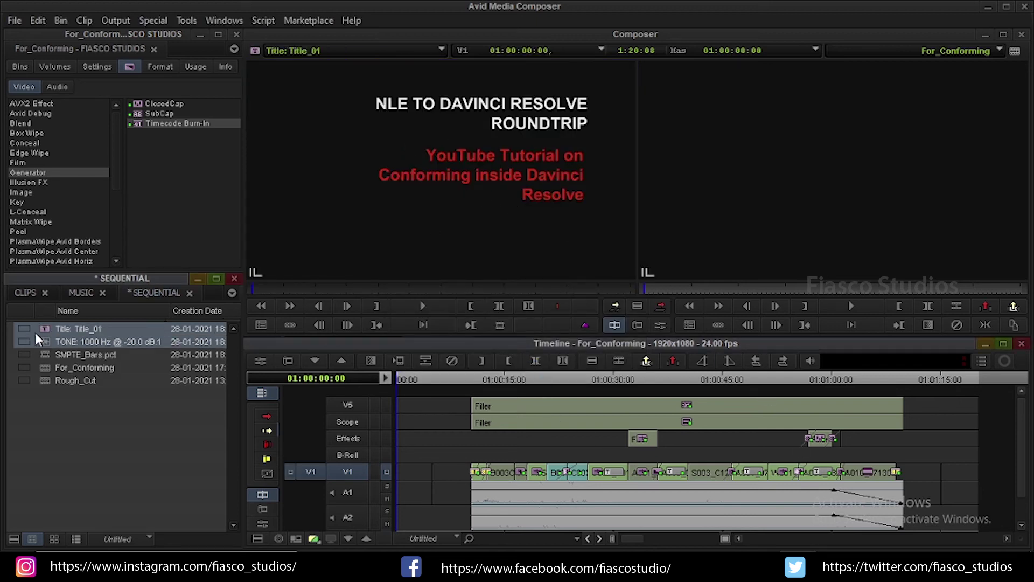
- Load Title_01 as source, mark it, and drag it to the head of V1
click(60, 356)
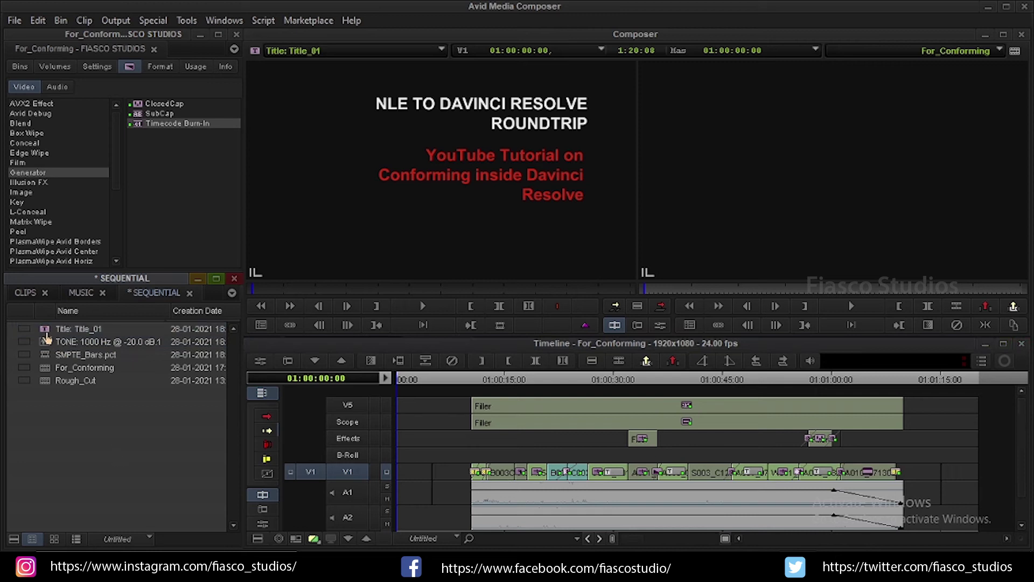
double_click(46, 334)
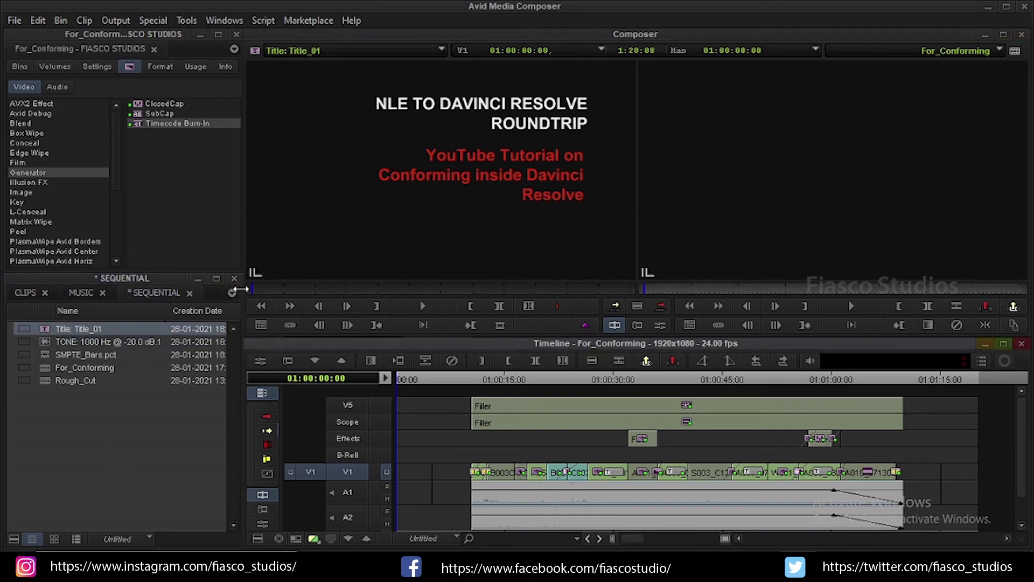
click(274, 289)
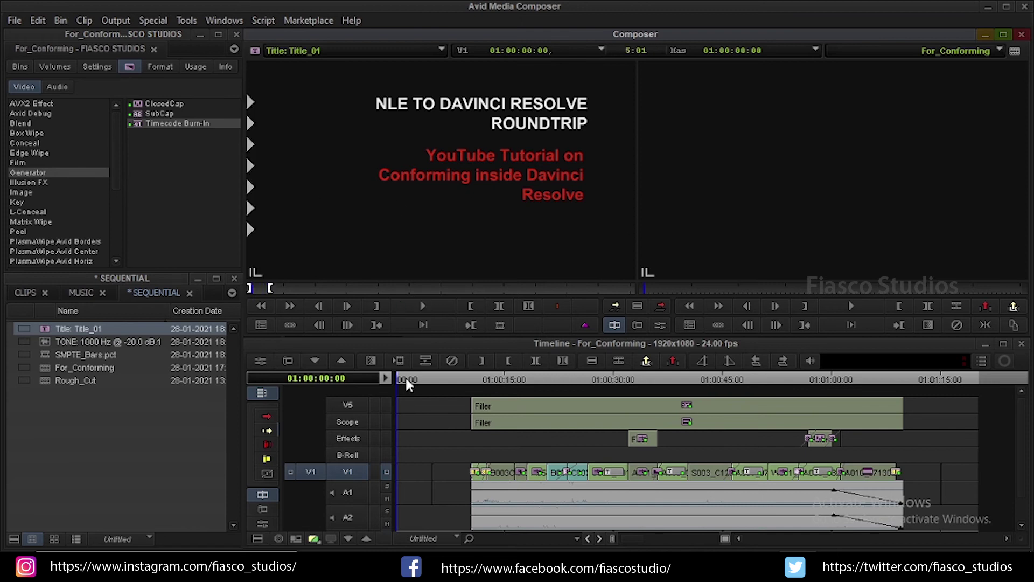
click(253, 290)
drag(323, 248, 429, 391)
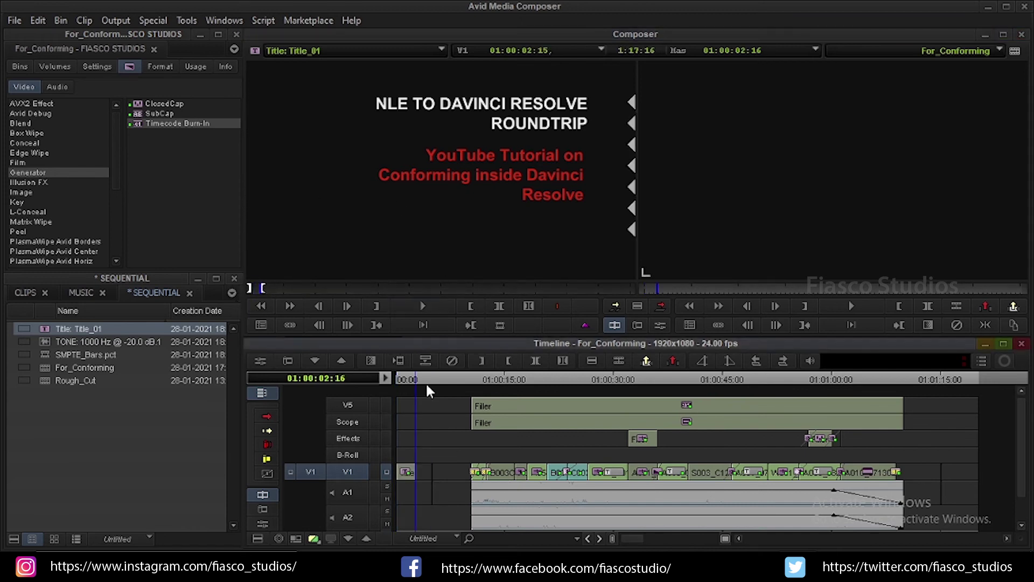
key(Home)
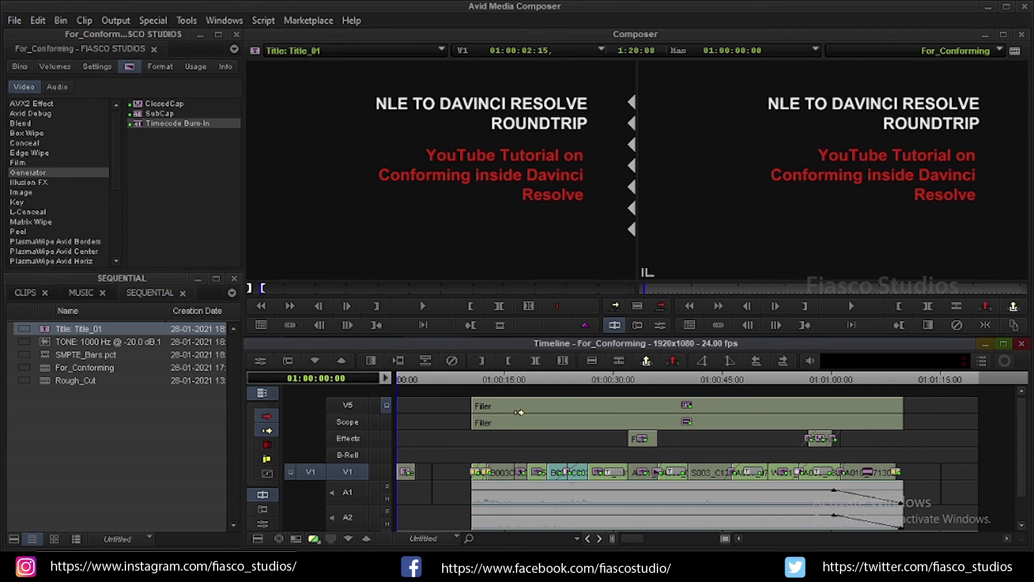
- Export For_Conforming as QuickTime with Include Inactive Audio Tracks turned off
click(69, 433)
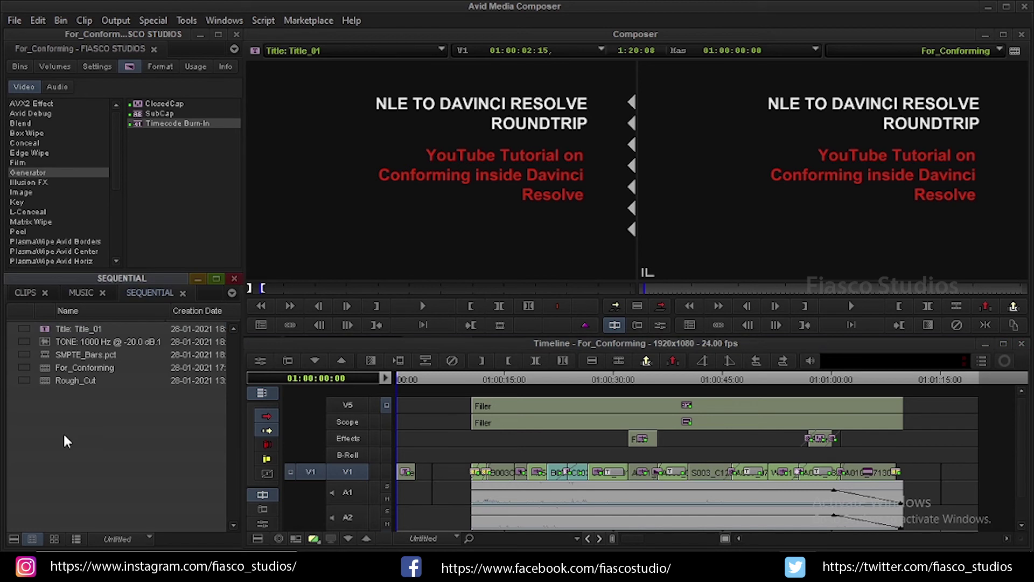
click(48, 371)
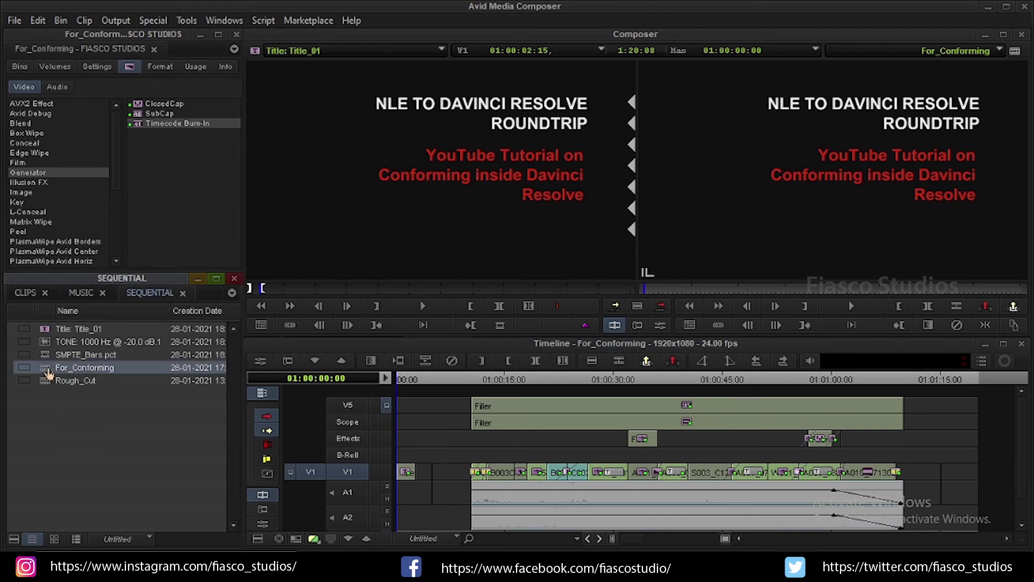
right_click(45, 368)
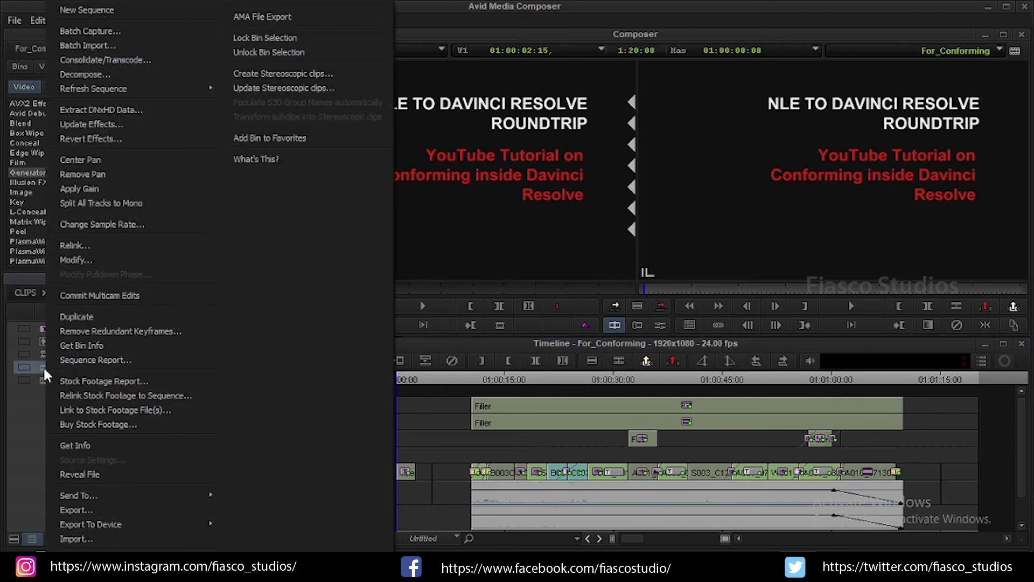
click(92, 508)
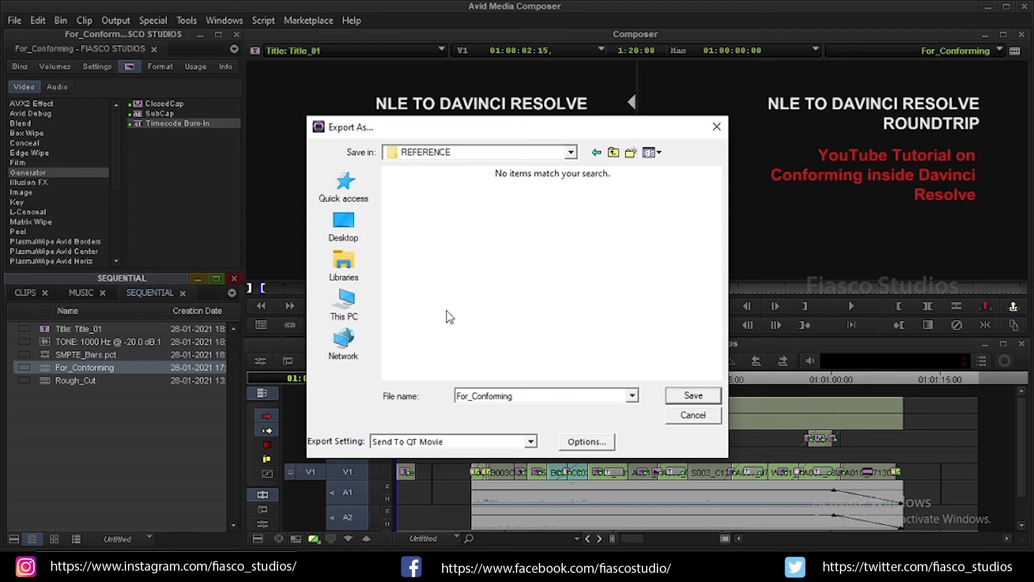
click(572, 444)
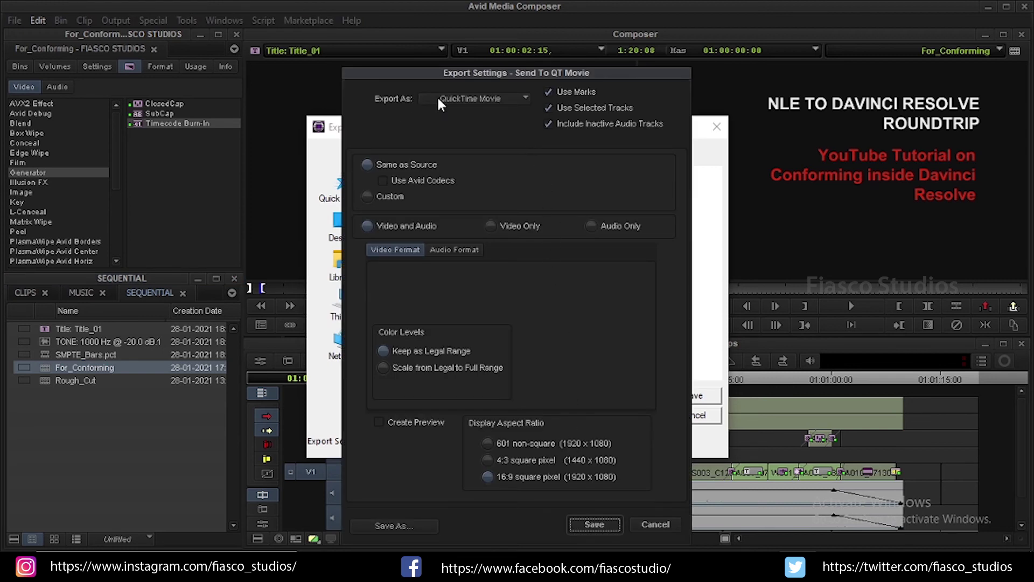
click(563, 123)
click(594, 525)
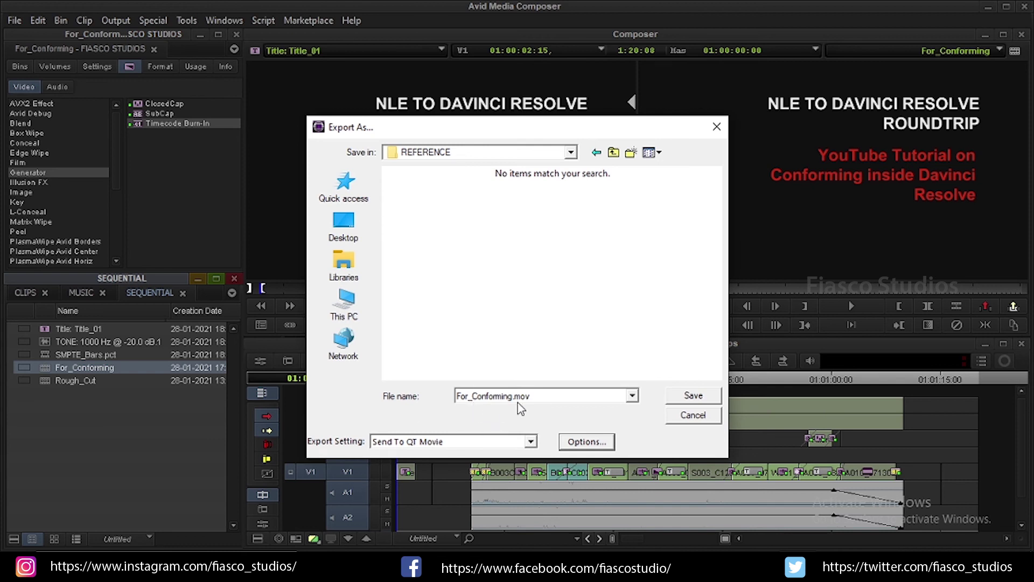
- Name the export file Conforming_QT.mov and save it
click(472, 397)
key(BackSpace)
key(BackSpace)
key(BackSpace)
key(BackSpace)
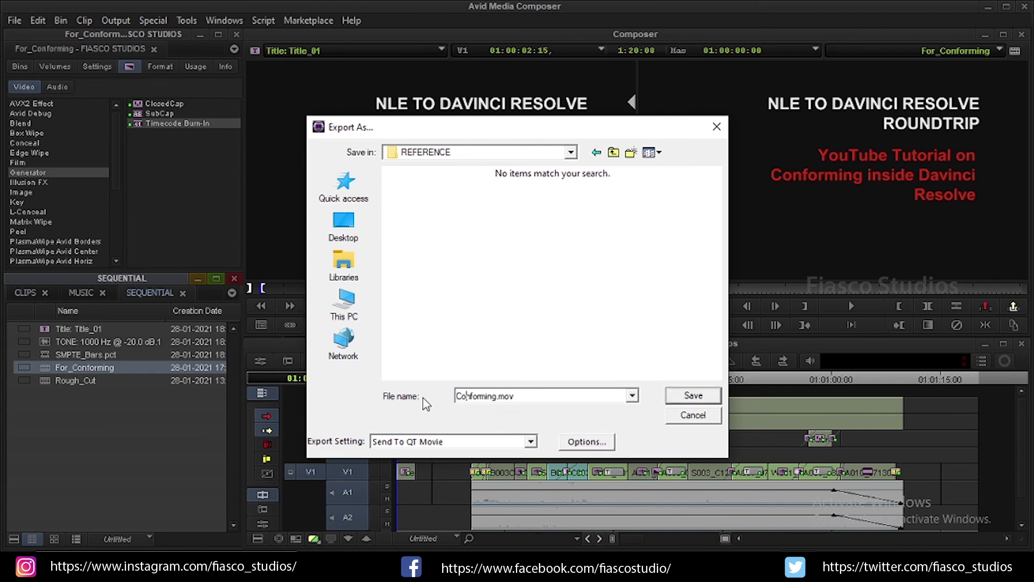
key(Right)
key(Right)
key(Right)
key(Right)
key(Right)
key(Right)
key(Right)
key(Right)
key(Right)
text(_QT)
click(695, 397)
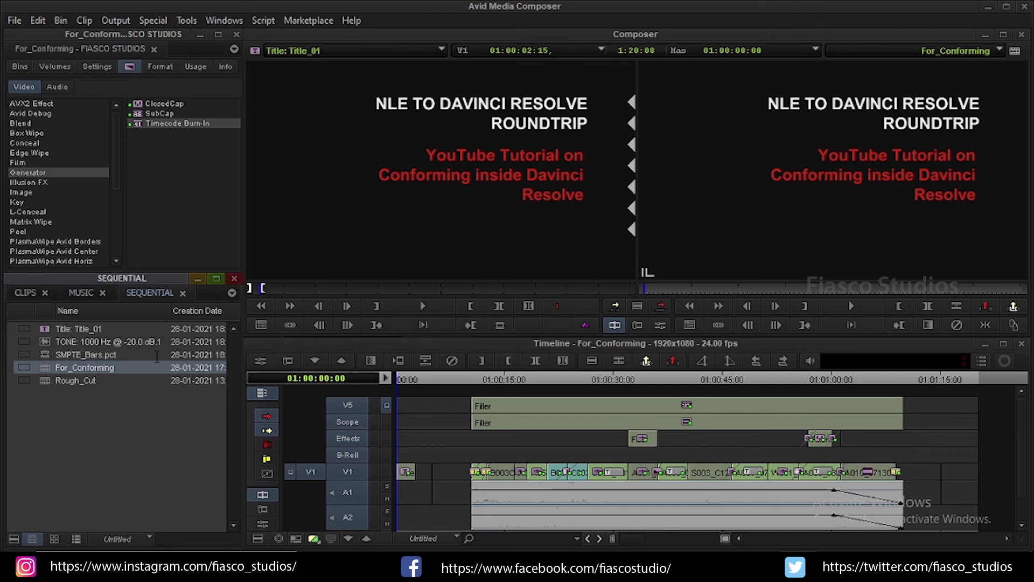
- Duplicate For_Conforming, rename the copy For_AAF, and load For_AAF in the timeline
click(132, 431)
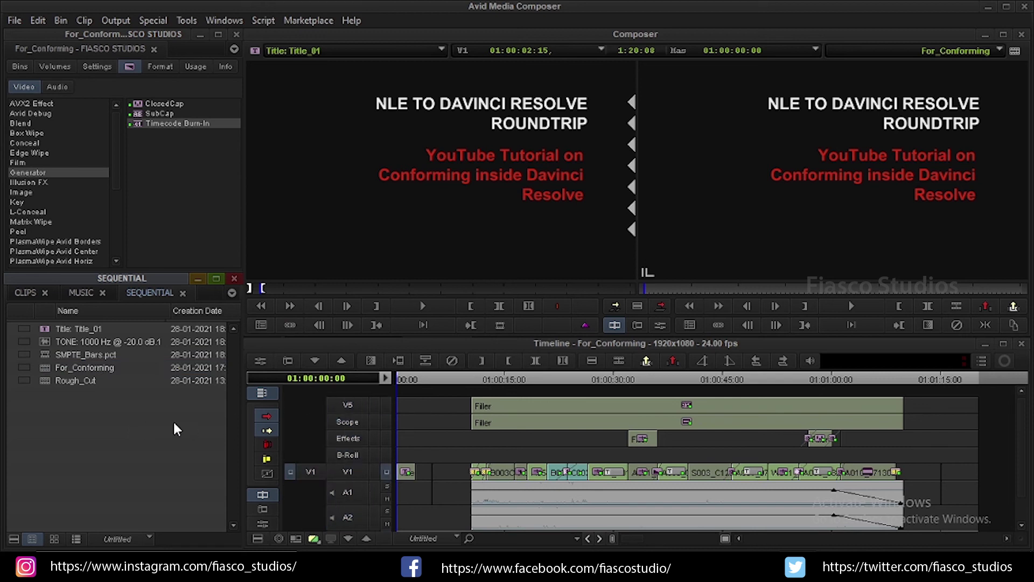
click(52, 369)
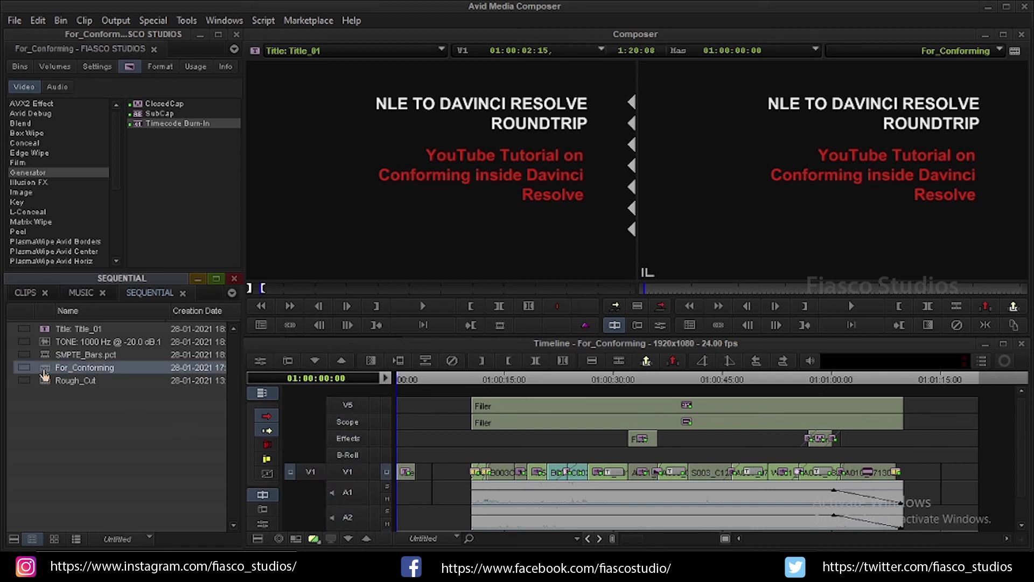
right_click(52, 371)
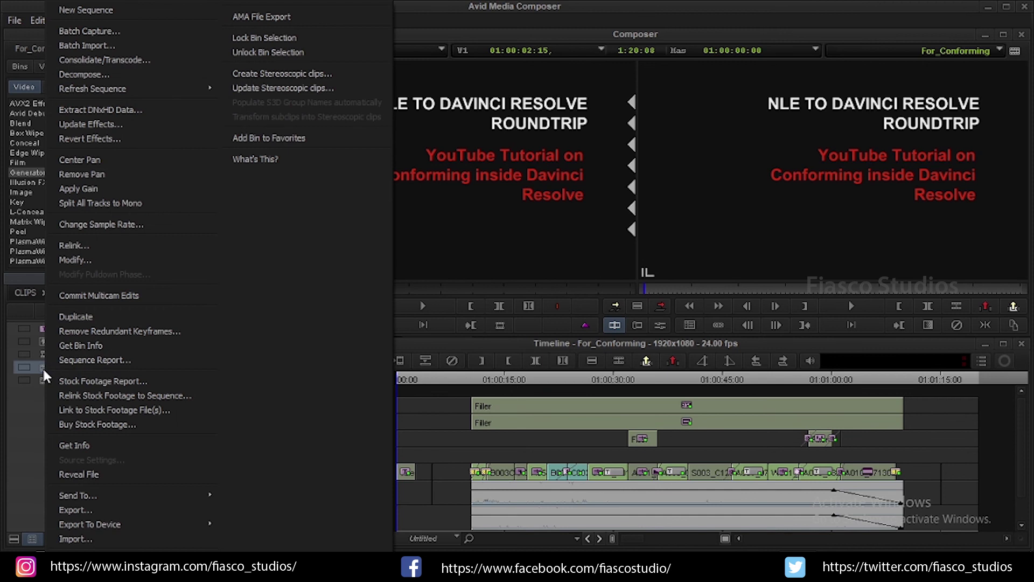
click(108, 318)
text(For_AAF)
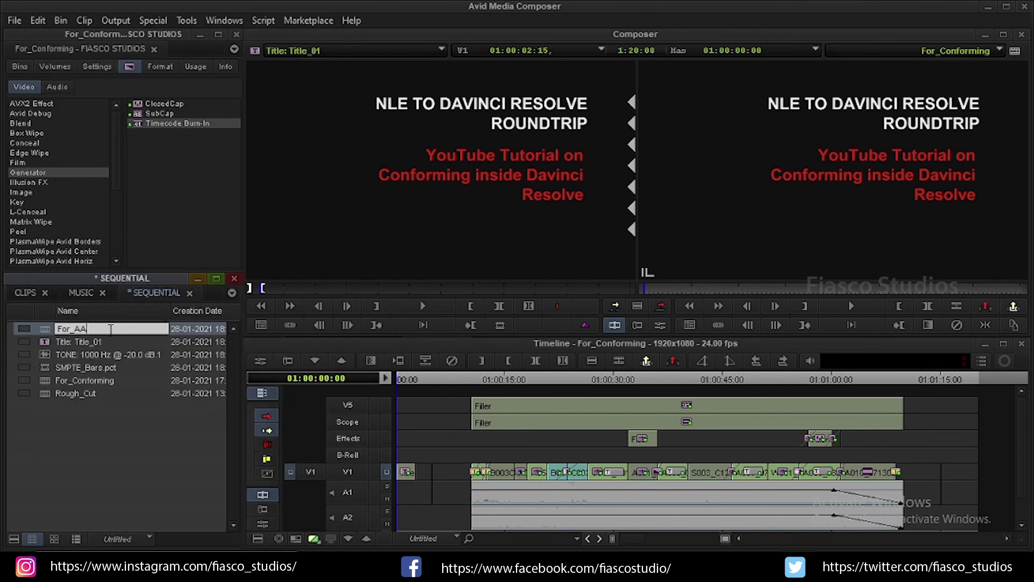
key(Return)
double_click(47, 335)
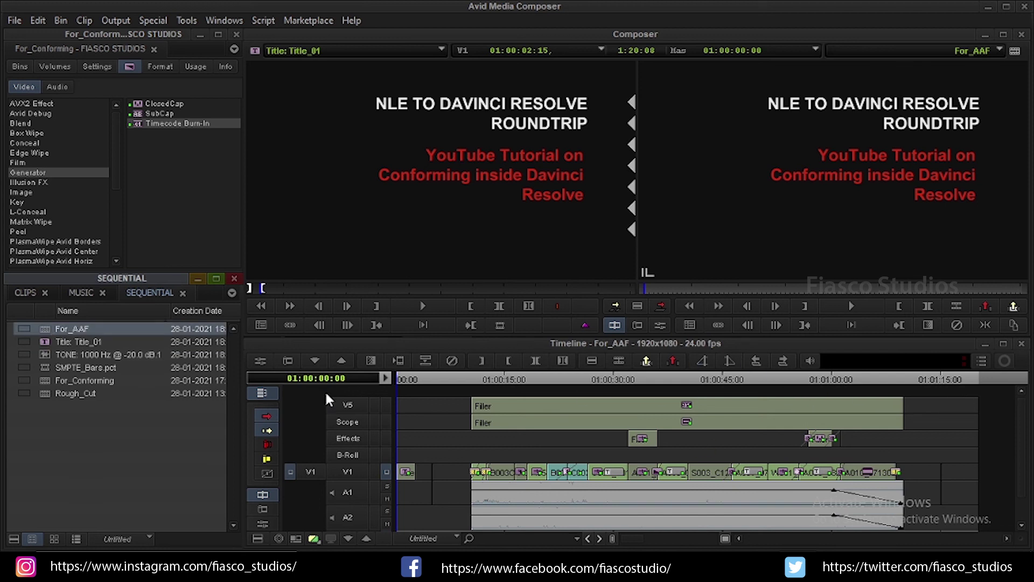
- Delete the V5 through B-Roll tracks and the A1 and A2 audio tracks
drag(325, 390, 354, 455)
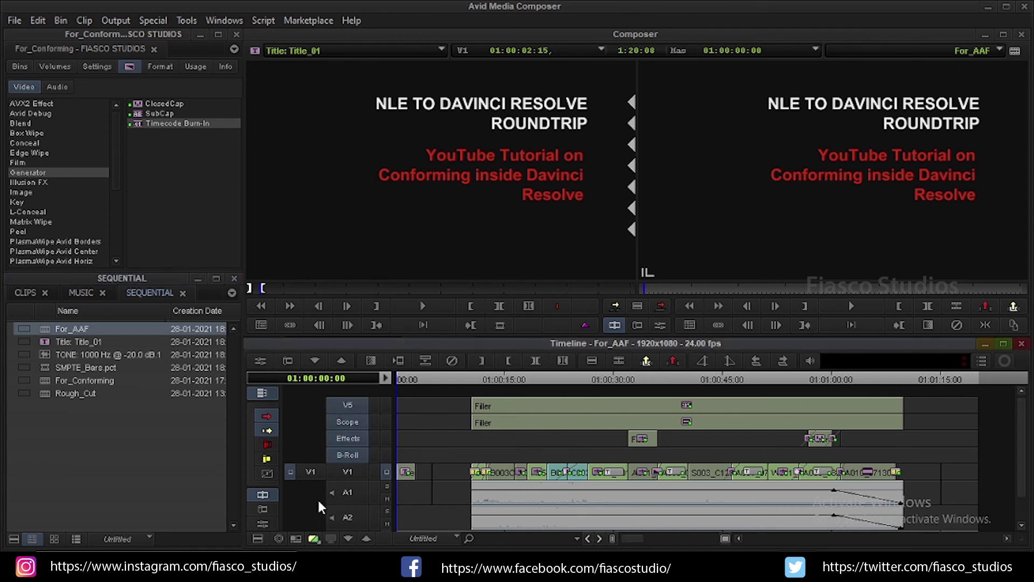
drag(343, 523, 350, 533)
drag(319, 397, 357, 464)
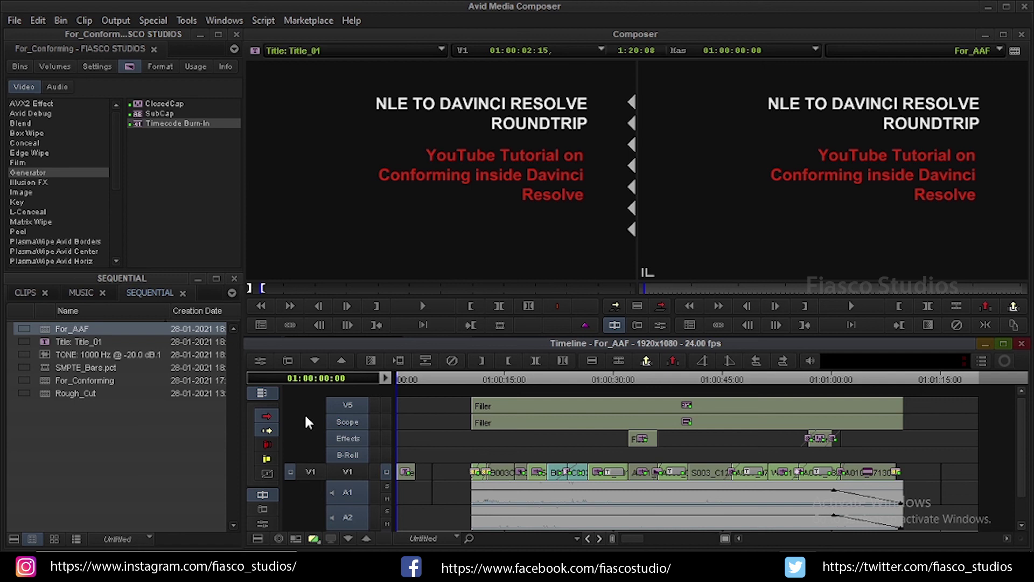
key(Delete)
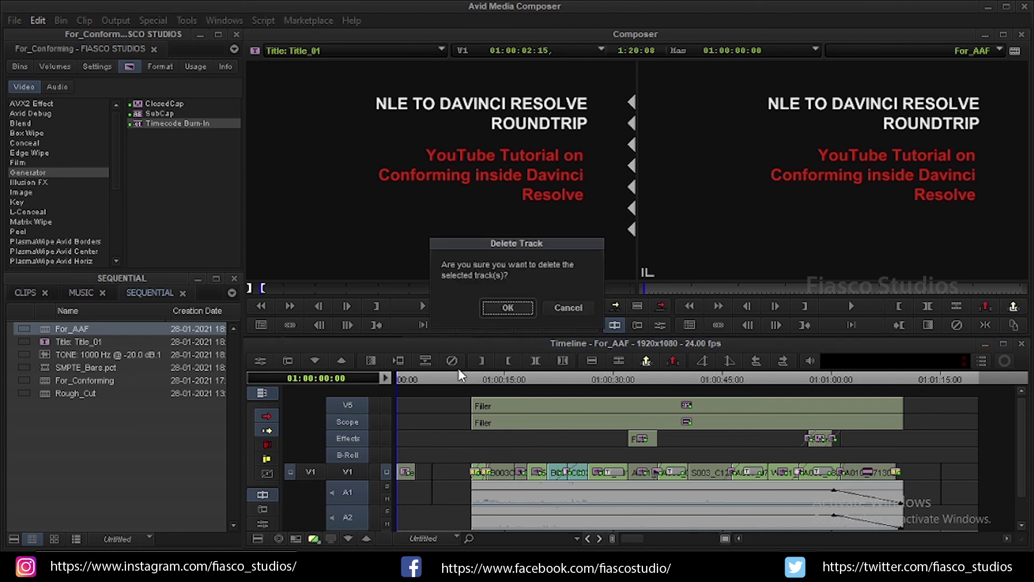
click(507, 308)
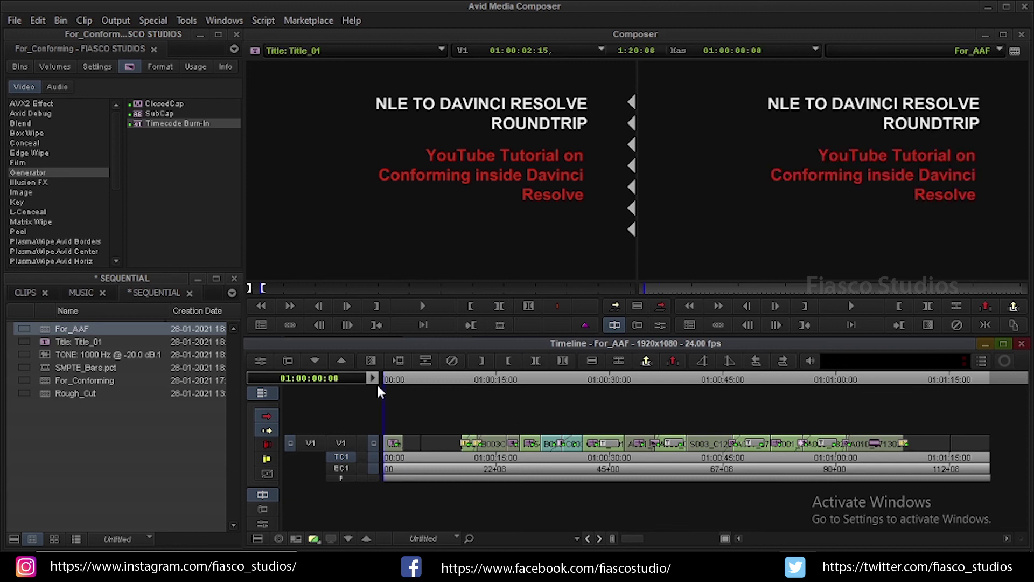
- Scrub through the trimmed sequence to check it and save with Ctrl+S
click(391, 393)
drag(397, 402, 345, 406)
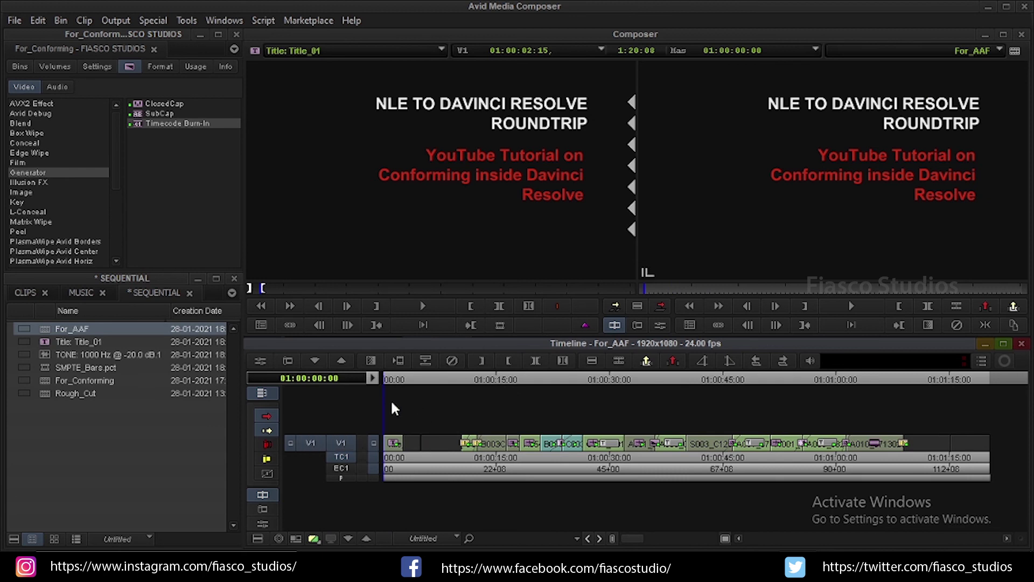
drag(389, 377, 376, 416)
key(ctrl+s)
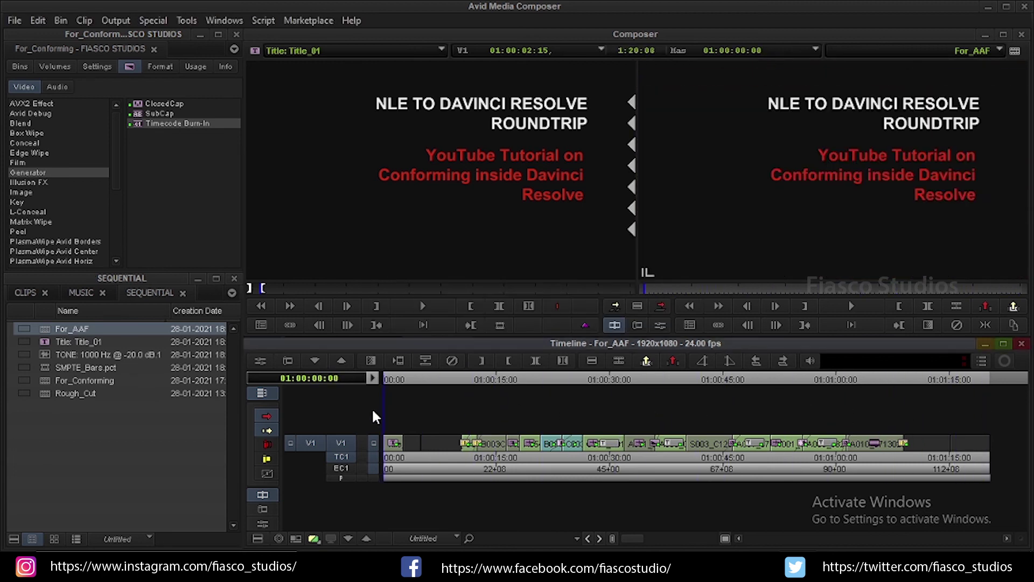
- Export For_AAF as AAF with Link To Audio and Video options
click(43, 331)
right_click(46, 333)
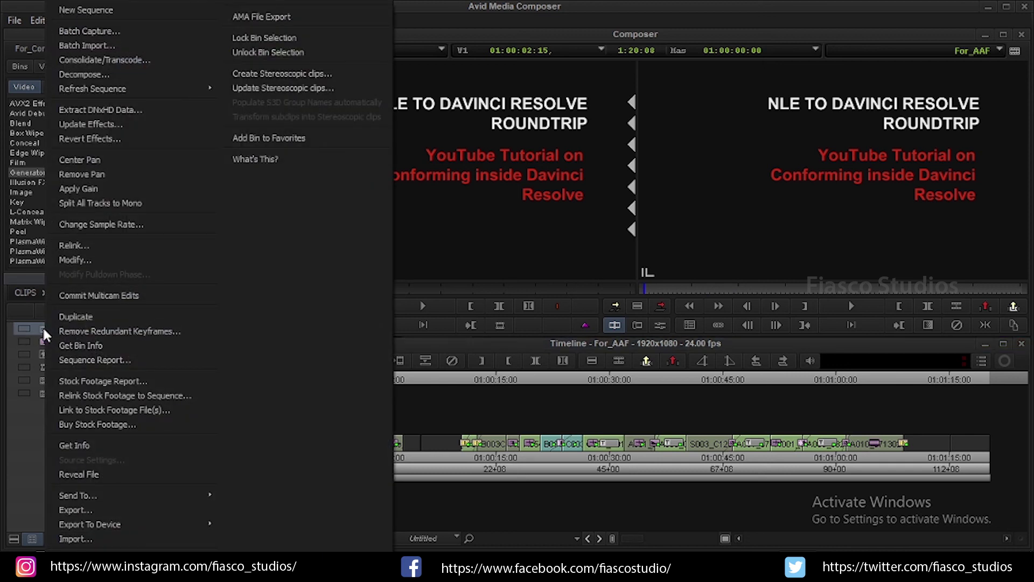
click(91, 509)
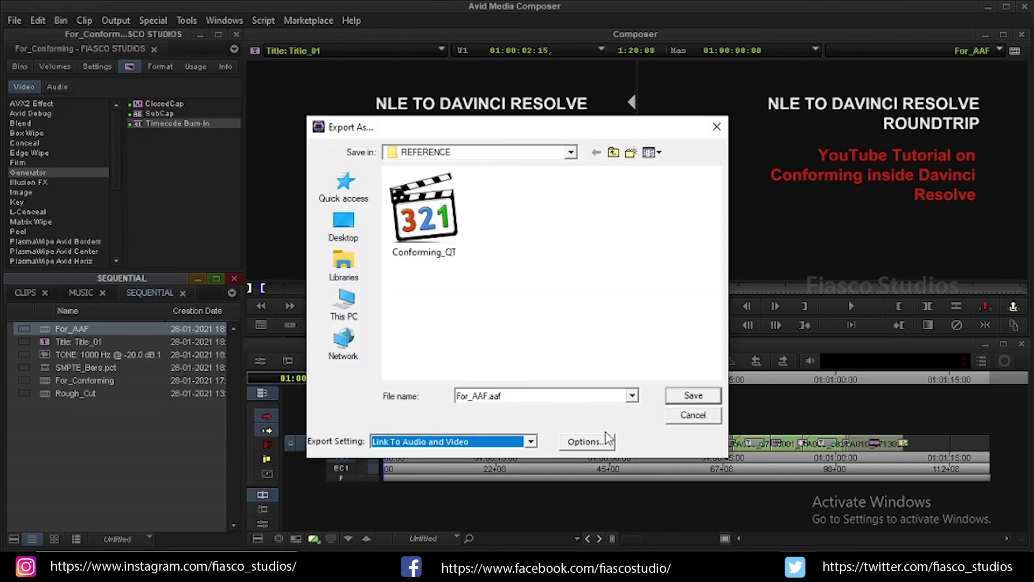
click(602, 442)
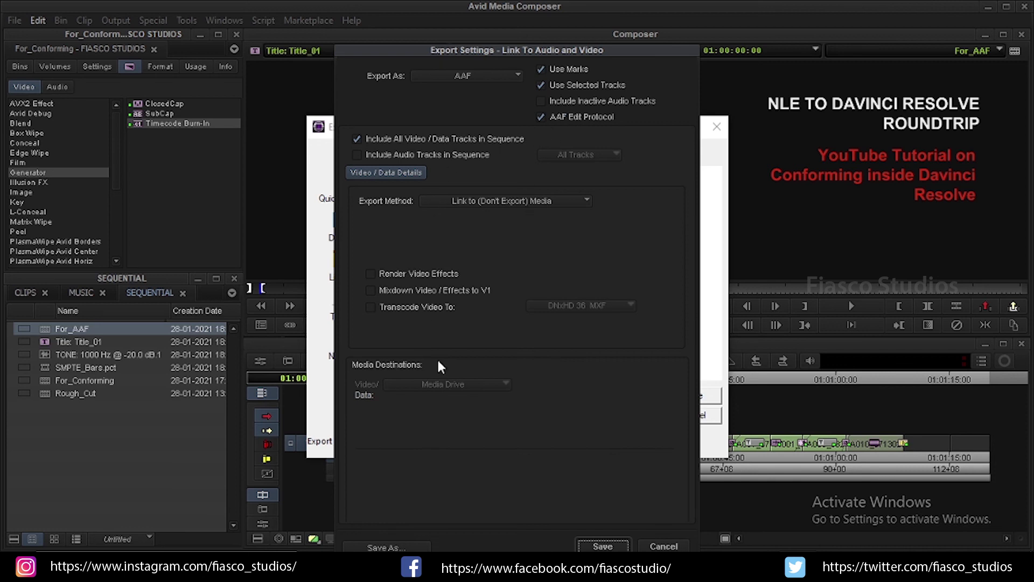
drag(565, 47, 567, 25)
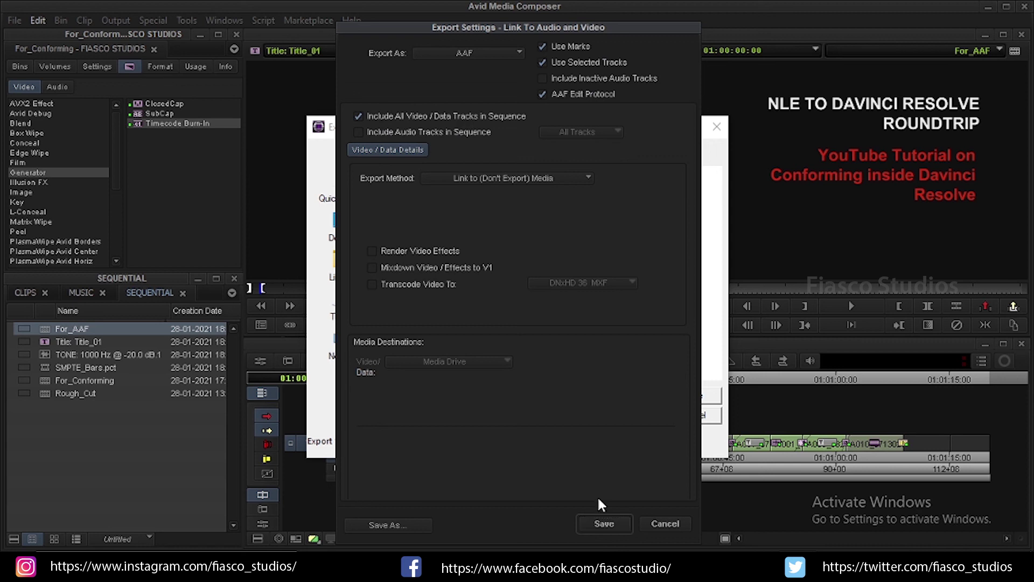
click(601, 520)
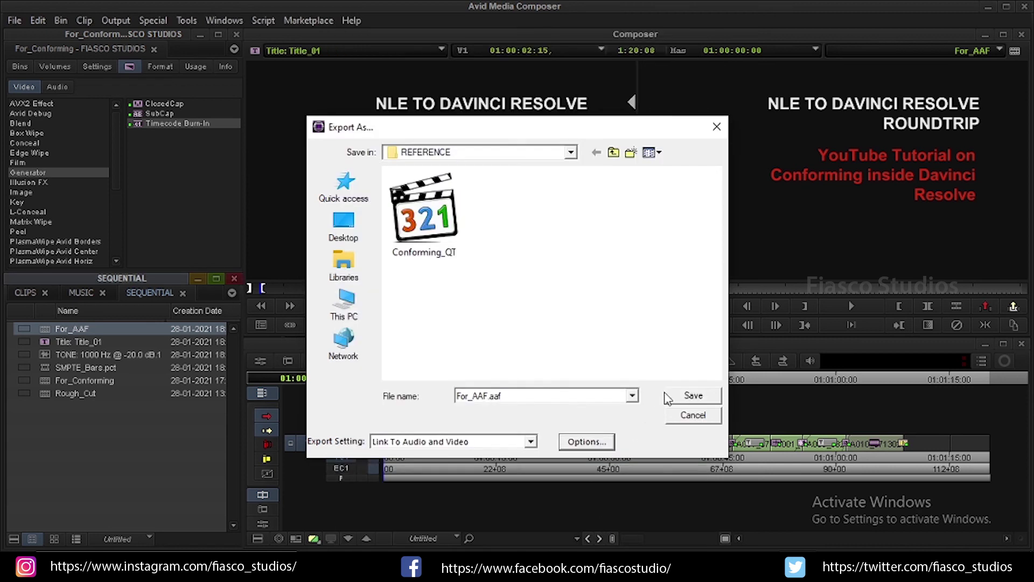
- Rename the export file Conforming_AAF.aaf and save it to the REFERENCE folder
click(467, 396)
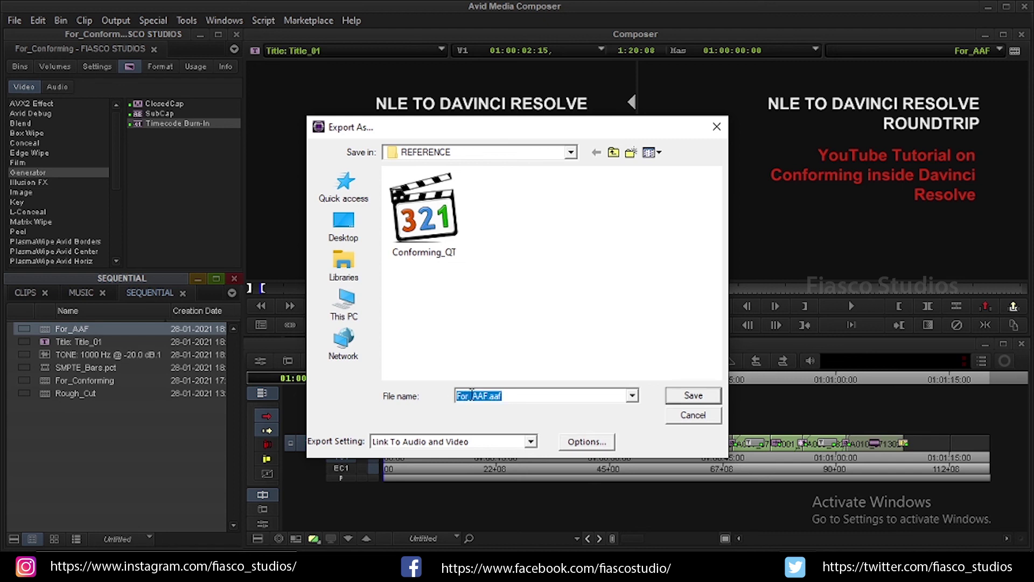
click(470, 397)
key(BackSpace)
key(BackSpace)
key(BackSpace)
text(Conforming)
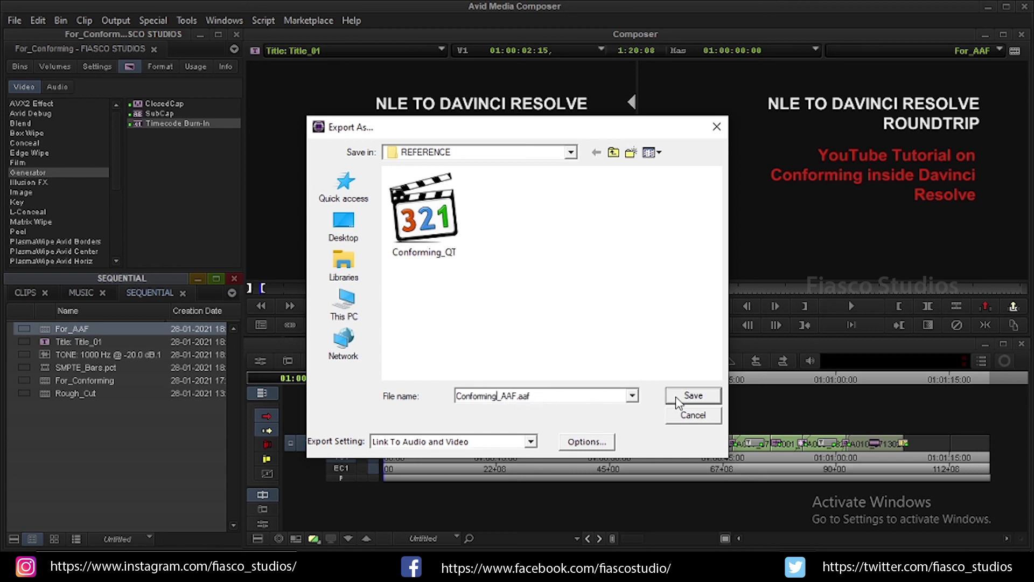
click(693, 395)
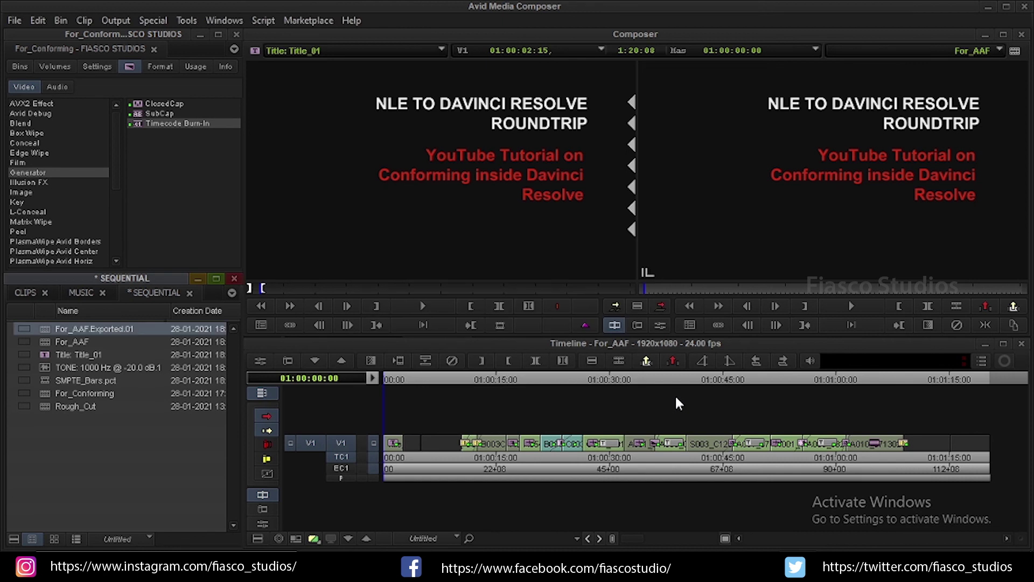
- Deselect everything in the SEQUENTIAL bin and save it with Ctrl+S
click(151, 487)
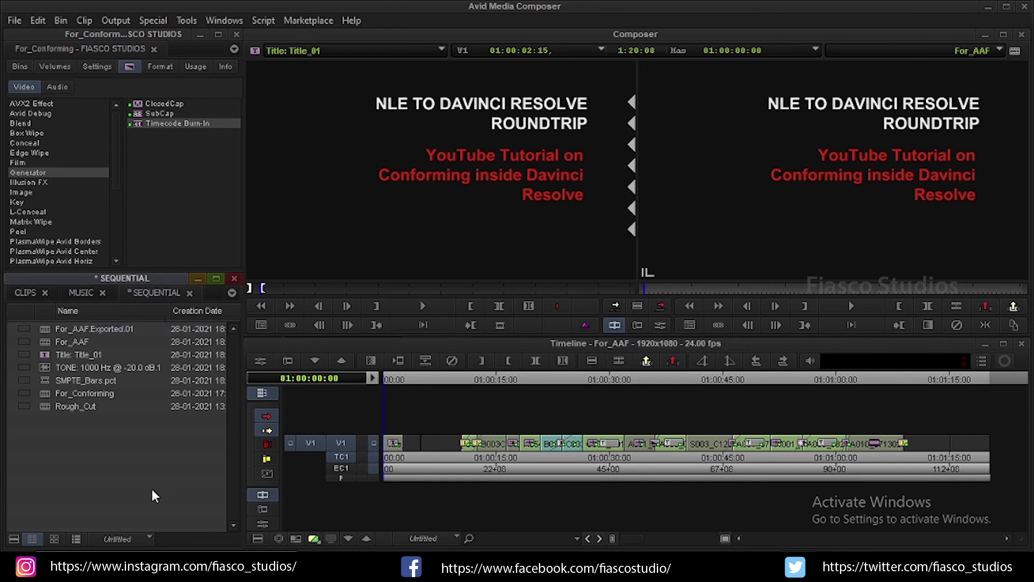
key(ctrl+s)
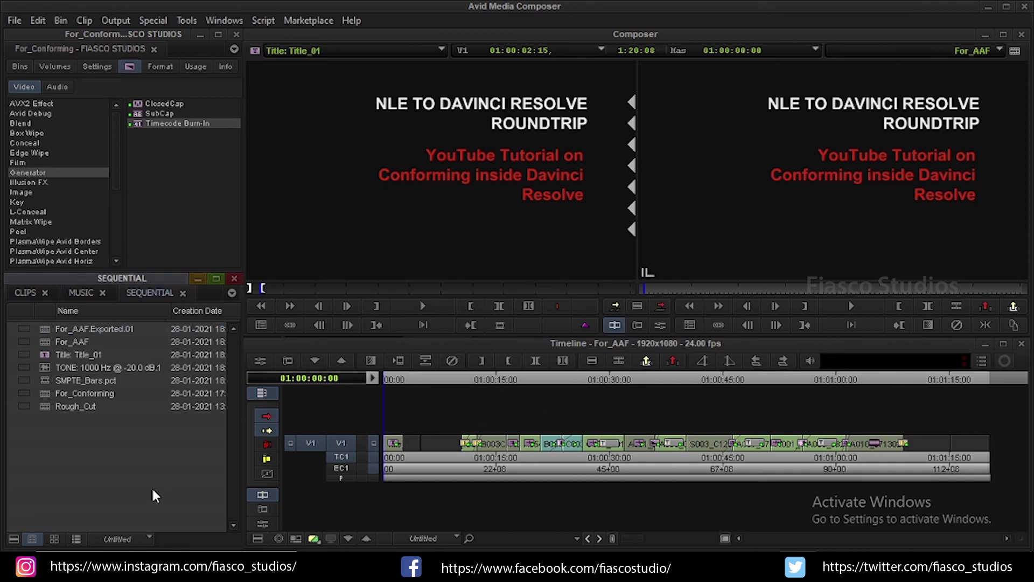